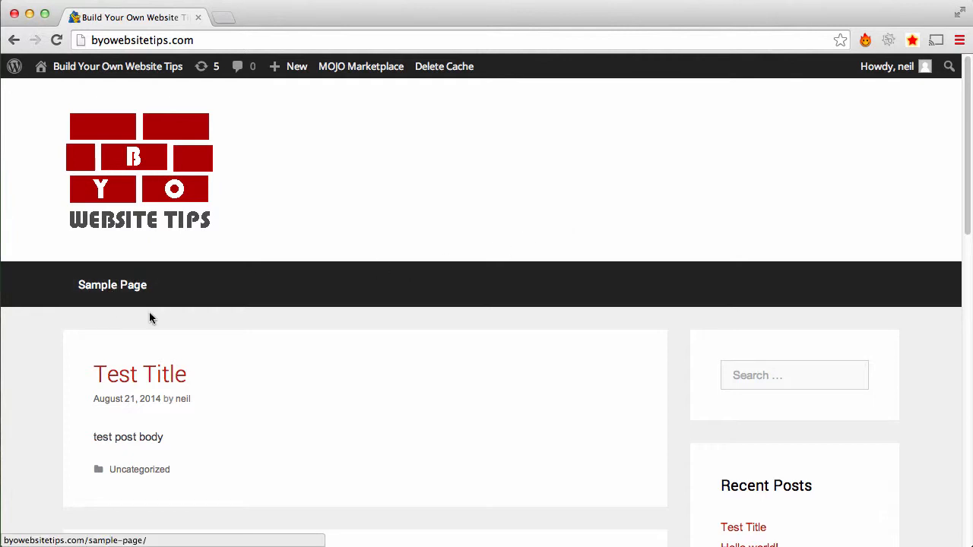
# Step: Look over the site's front page and open the WordPress admin dashboard
pyautogui.scroll(-3, 278, 328)
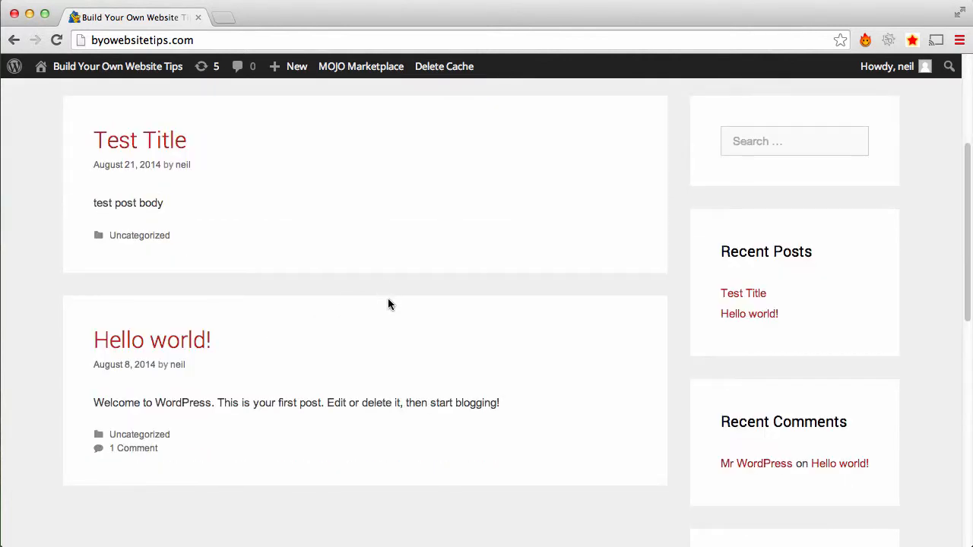
pyautogui.scroll(3, 387, 304)
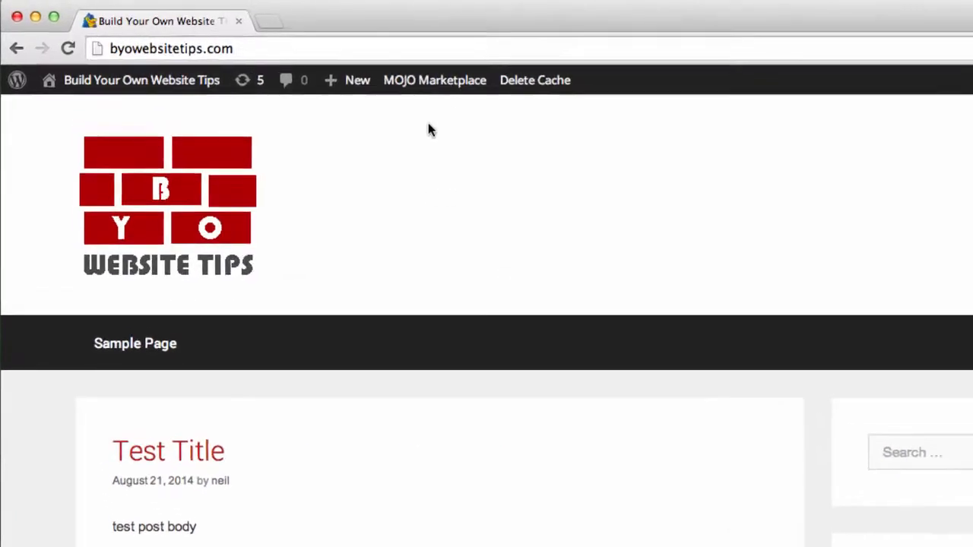
pyautogui.moveTo(167, 94)
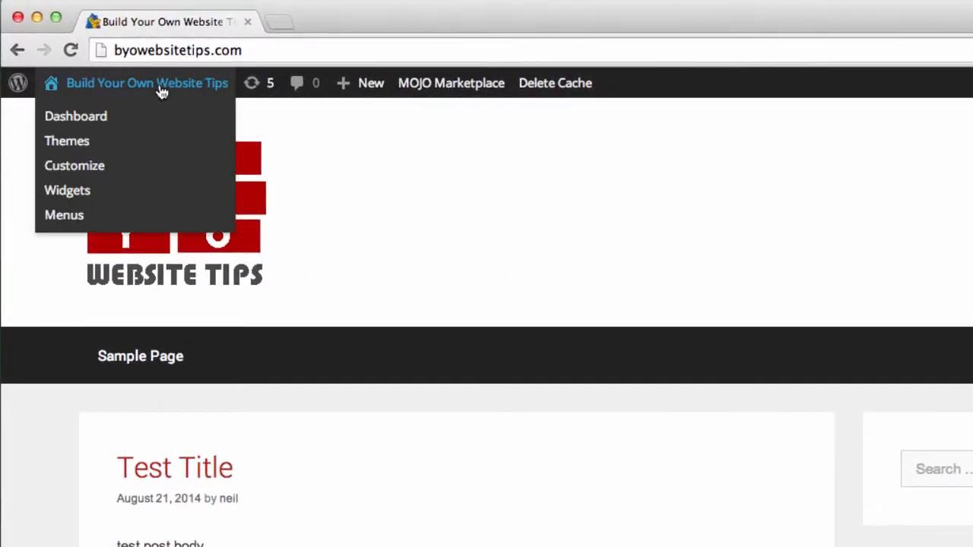
pyautogui.click(78, 120)
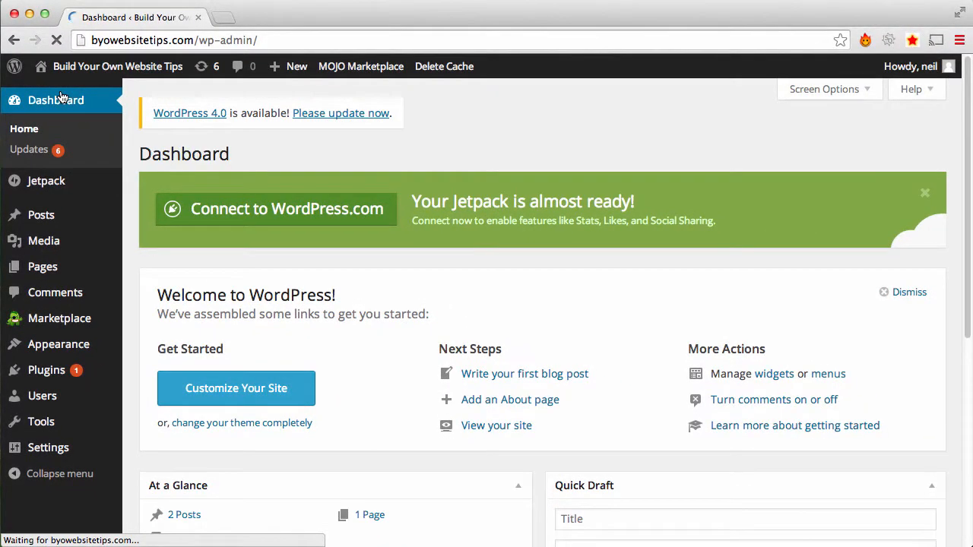
# Step: Move the posts "Test Title" and "Hello world!" to the trash with one bulk action
pyautogui.moveTo(42, 218)
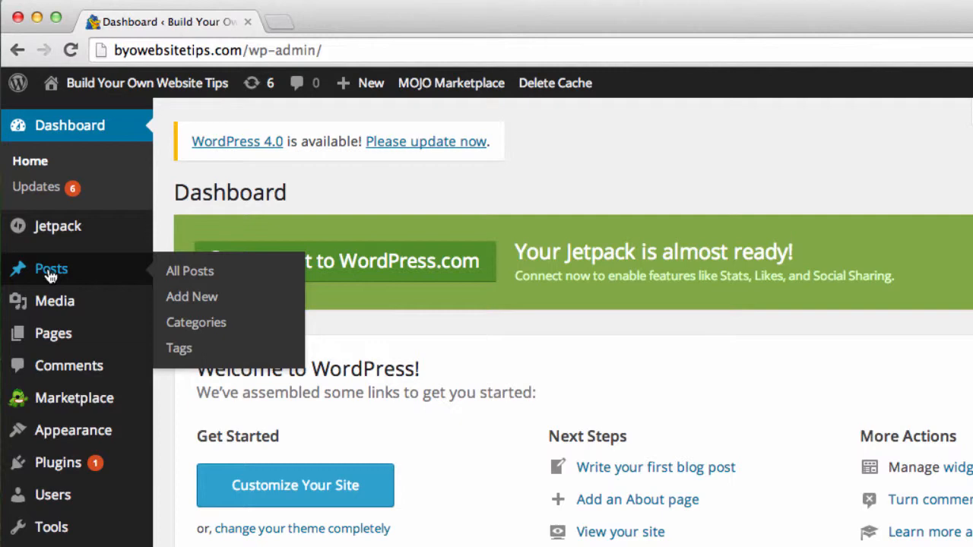
pyautogui.click(50, 274)
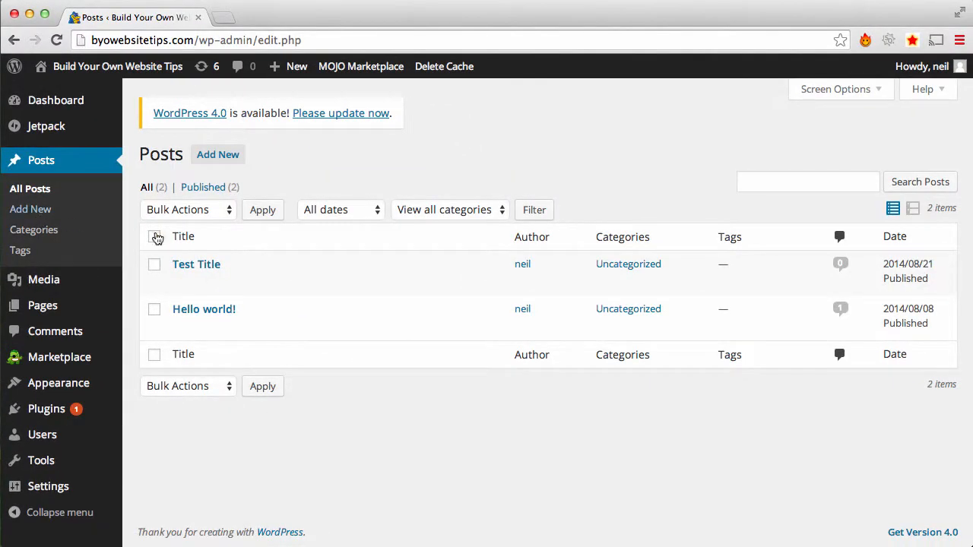
pyautogui.click(155, 267)
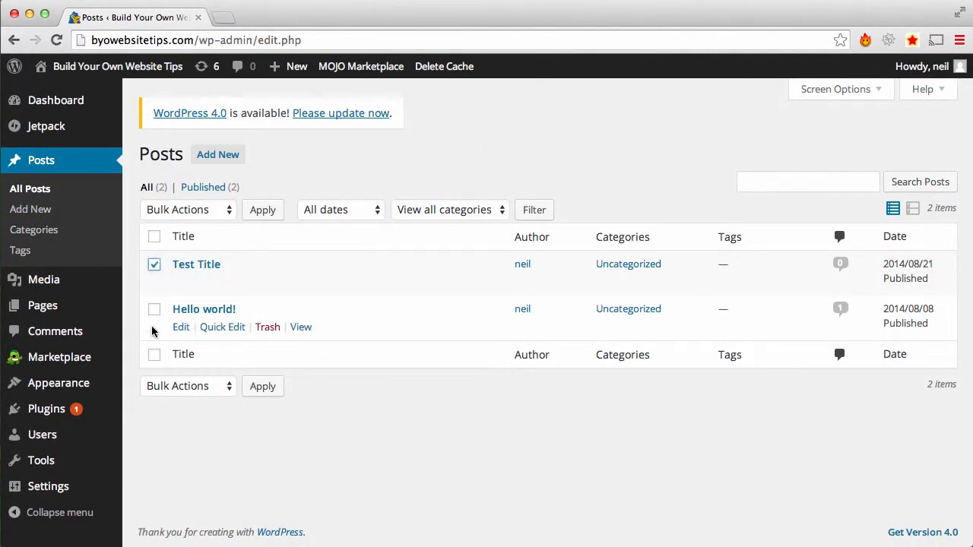
pyautogui.click(154, 310)
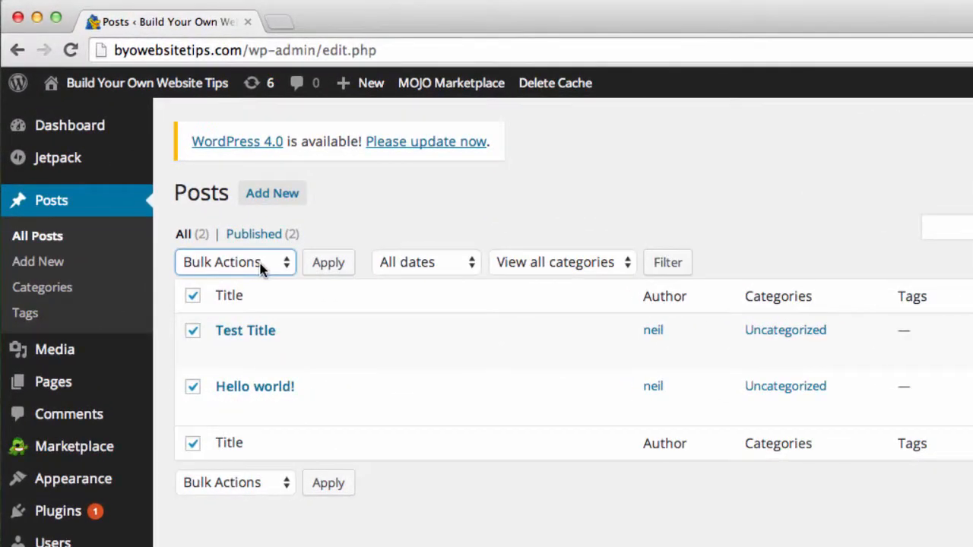
pyautogui.click(261, 270)
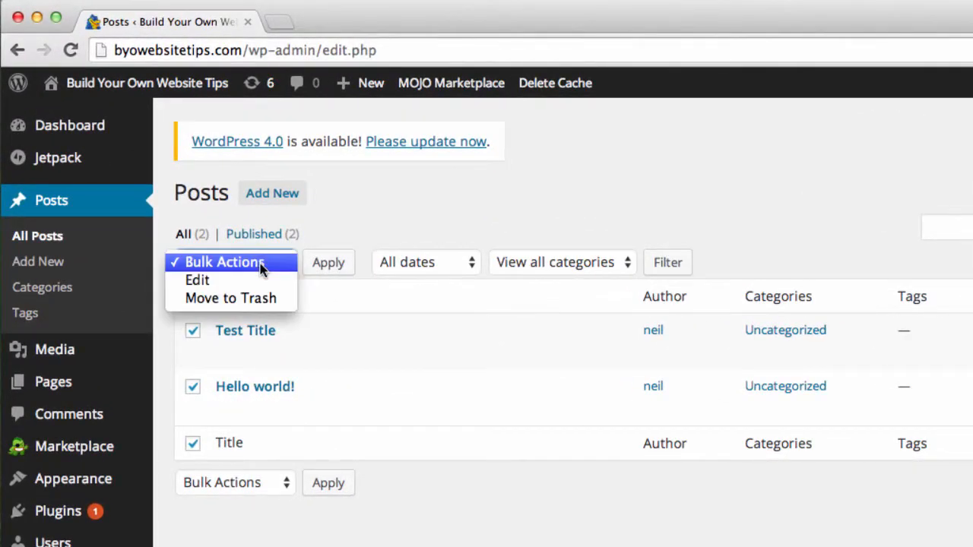
pyautogui.click(237, 299)
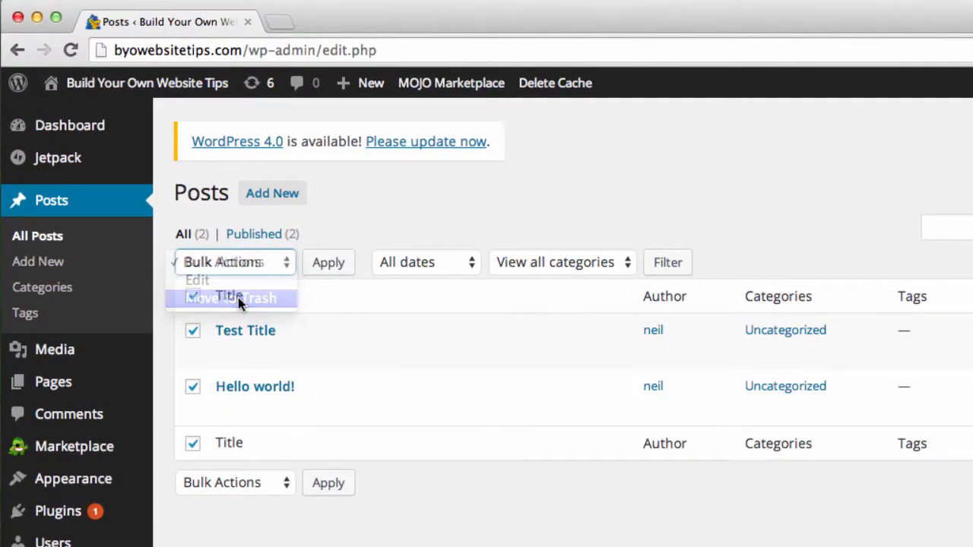
pyautogui.click(319, 267)
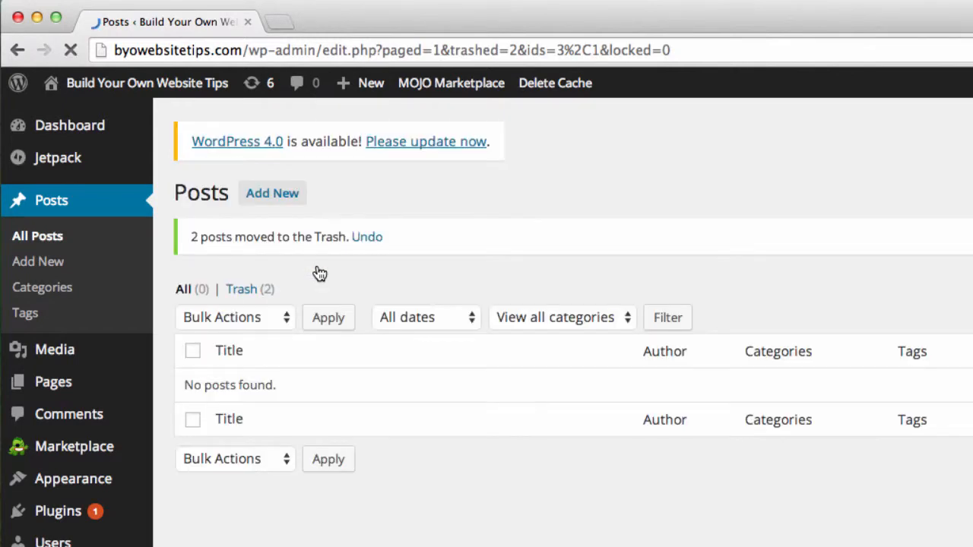
# Step: Move the page "Sample Page" to the trash from the list of pages
pyautogui.click(48, 387)
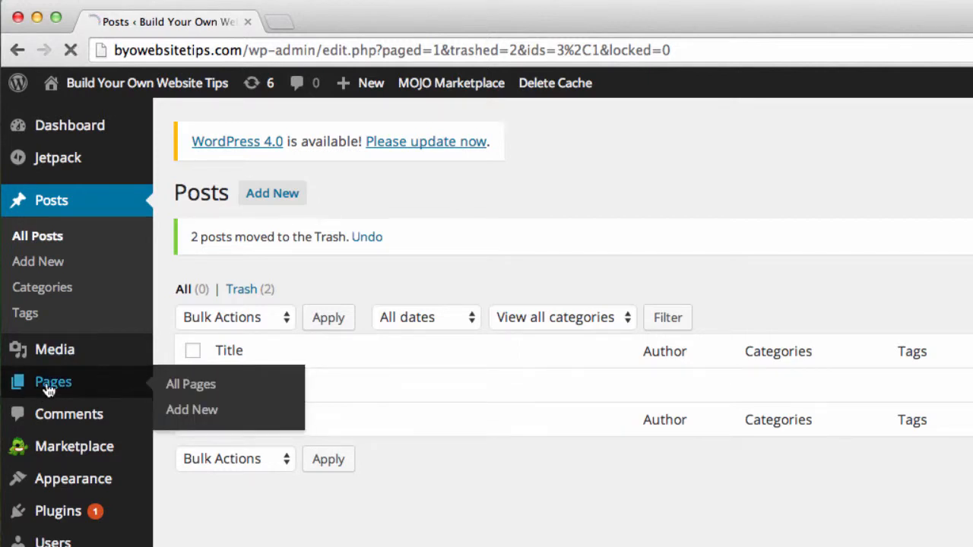
pyautogui.moveTo(201, 330)
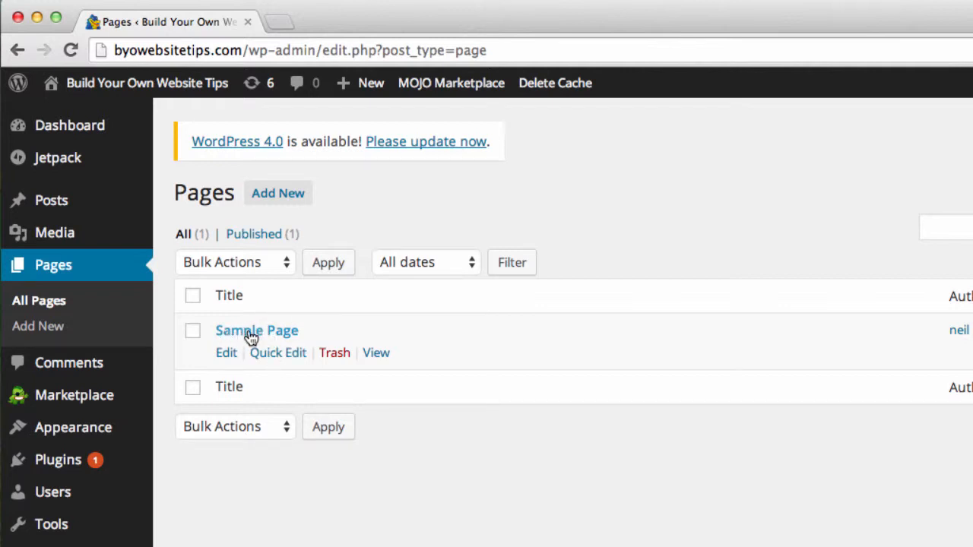
pyautogui.click(333, 355)
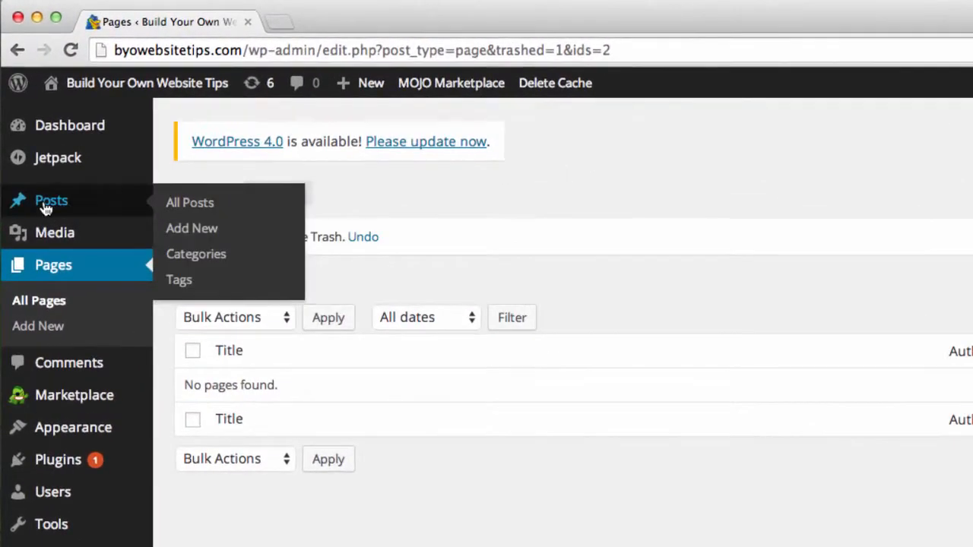
# Step: Create a new post titled "How to Shop for a Domain Name Registrar"
pyautogui.click(36, 168)
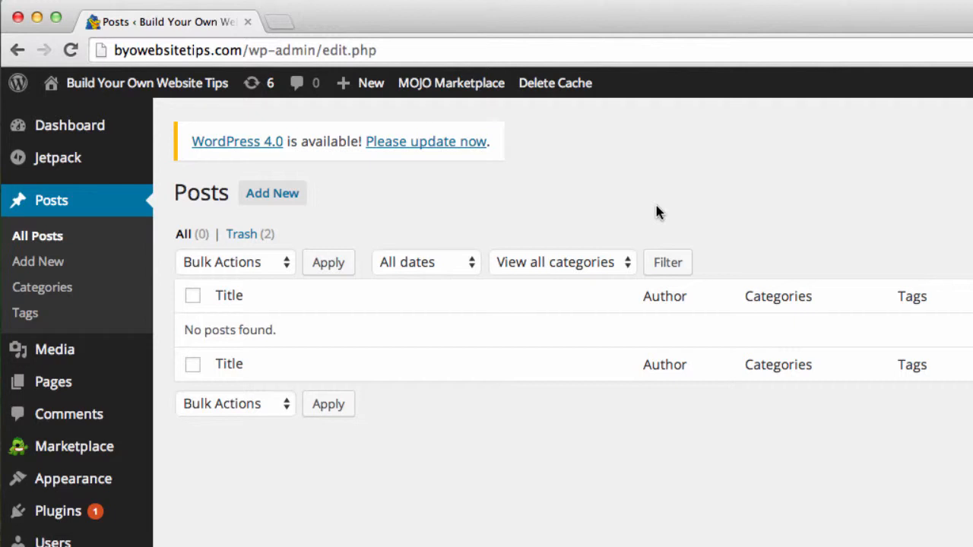
pyautogui.click(275, 199)
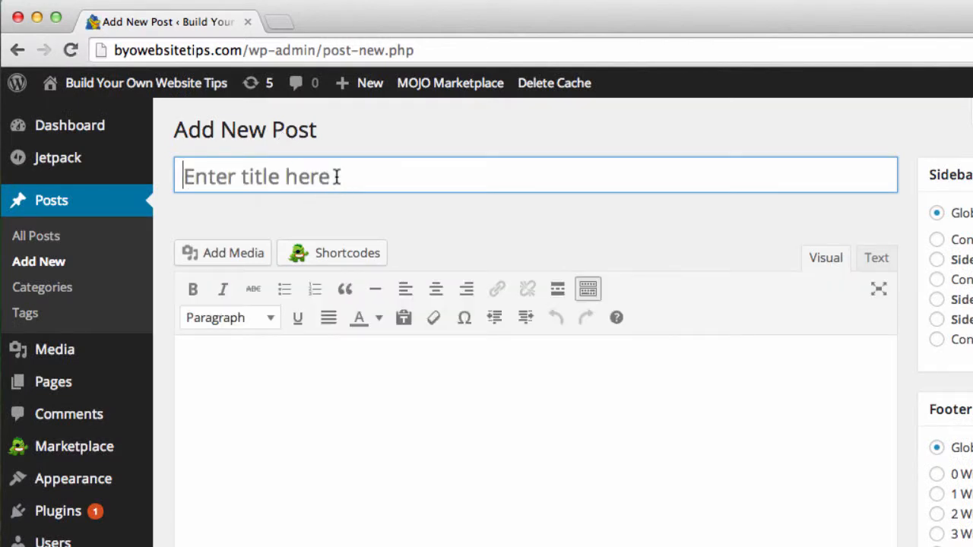
pyautogui.write('Ho')
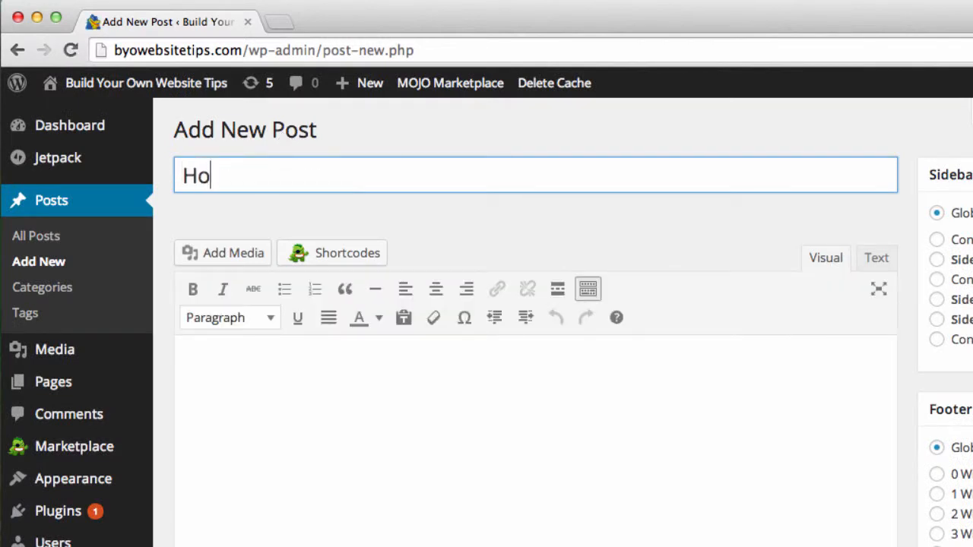
pyautogui.write('w to Shop')
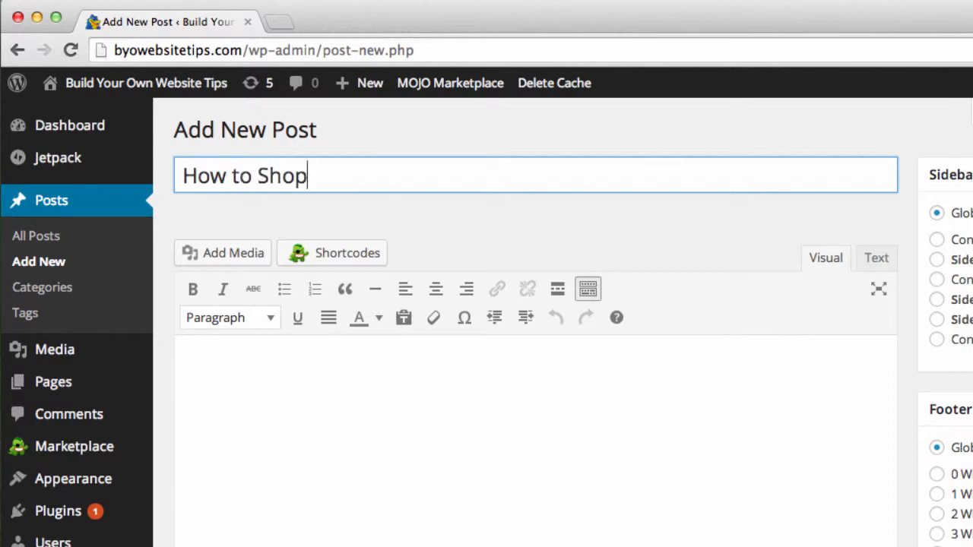
pyautogui.write(' for a Domain')
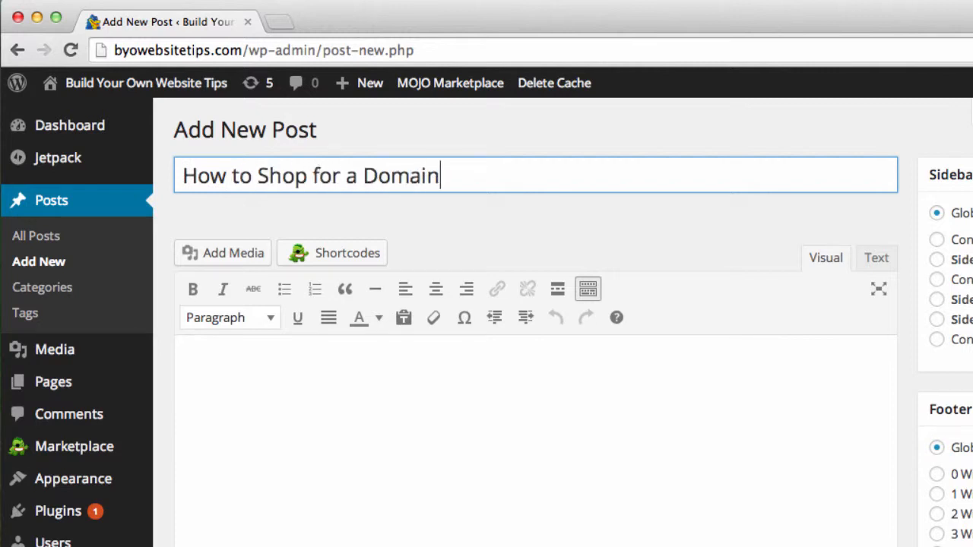
pyautogui.write(' Name Reg')
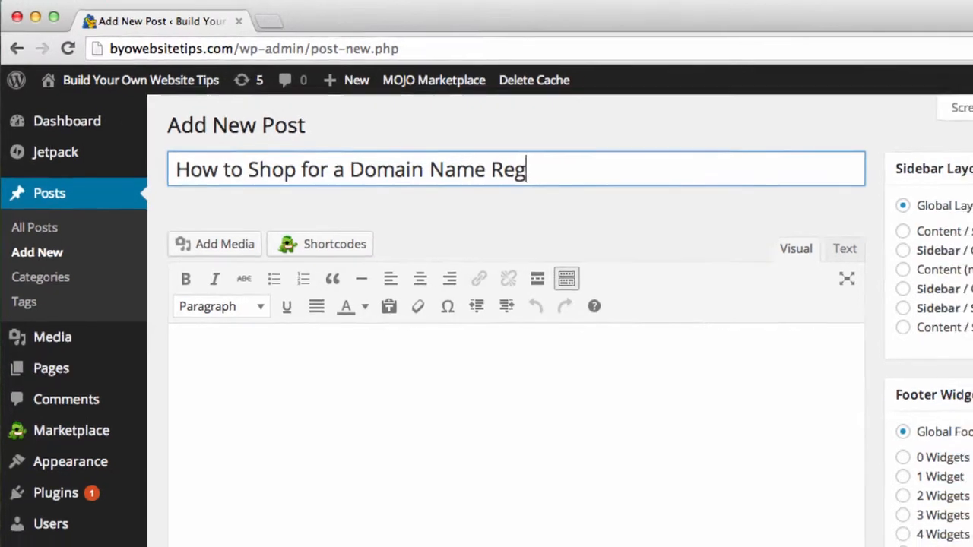
pyautogui.write('istrar')
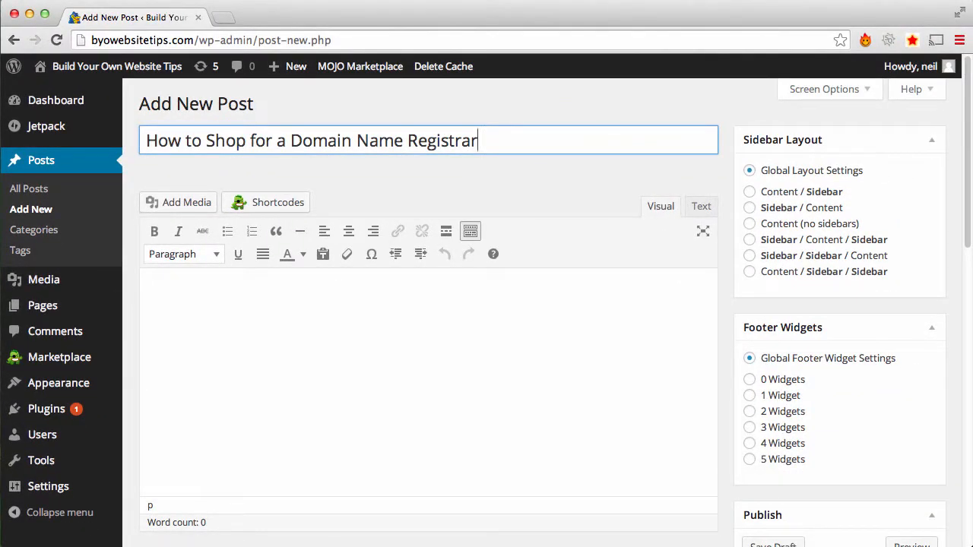
pyautogui.click(212, 309)
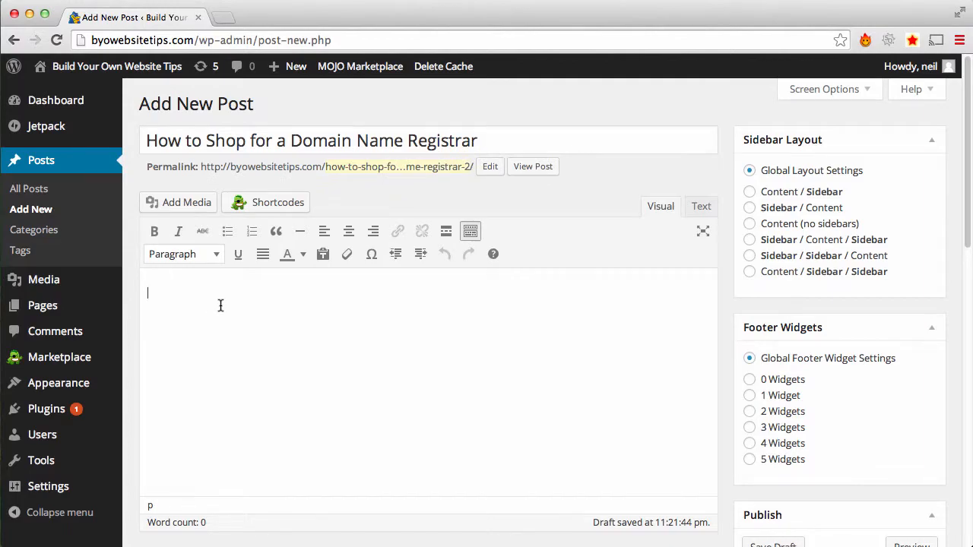
pyautogui.press('super+v')
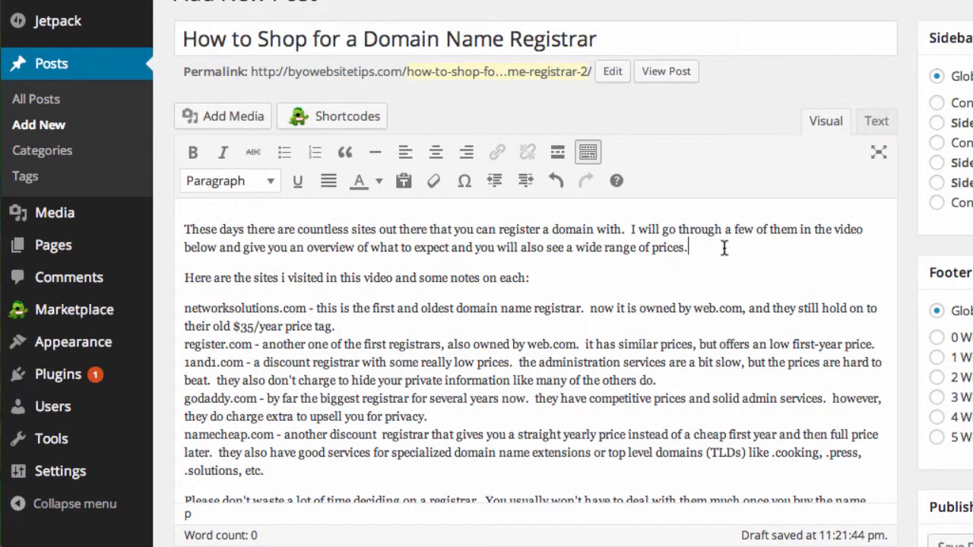
pyautogui.press('Return')
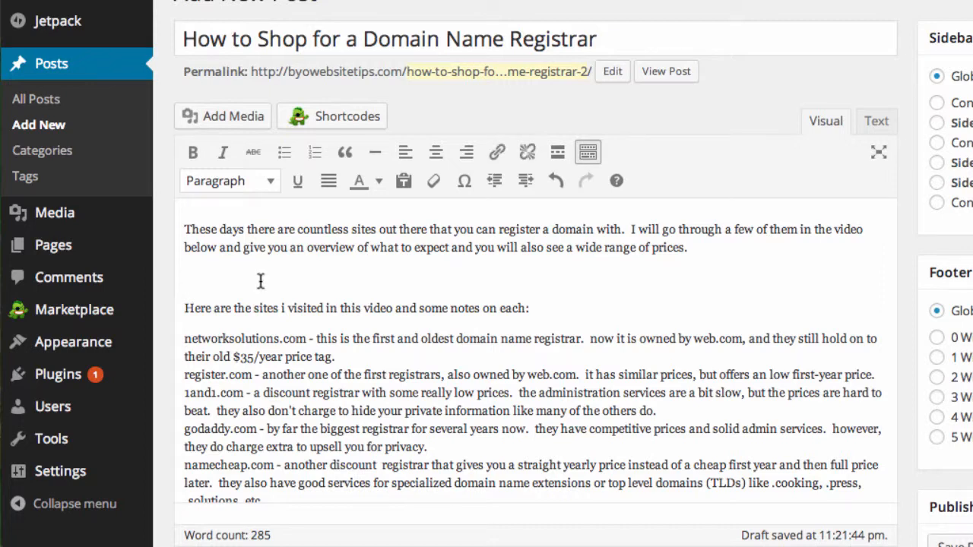
pyautogui.hotkey('ctrl', 'v')
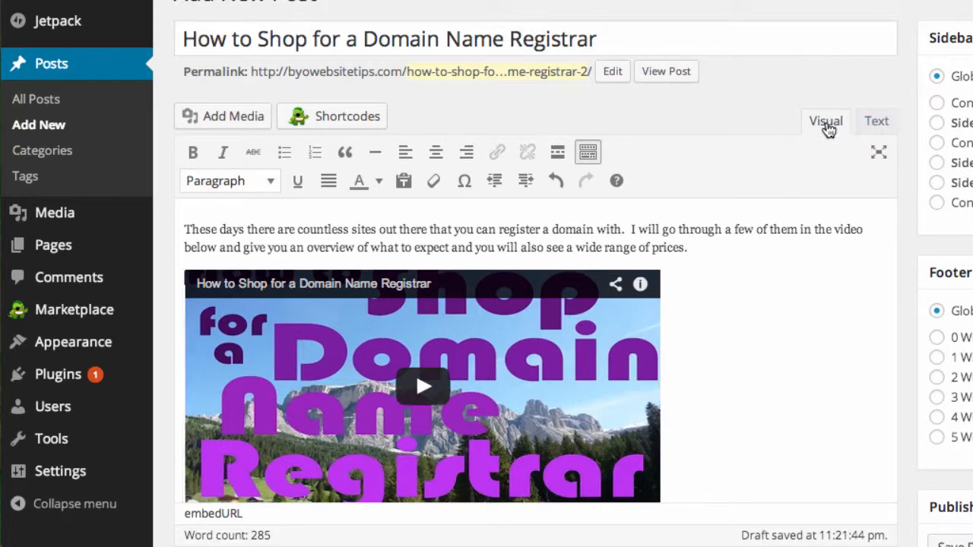
# Step: Examine the embedded video in the visual view and its plain YouTube link in the text view, ending in the visual view
pyautogui.scroll(-1, 693, 357)
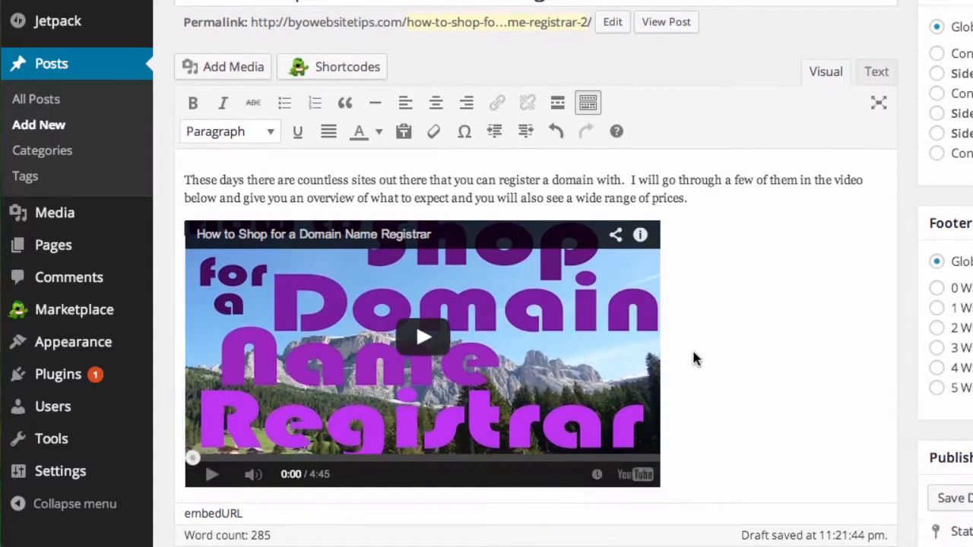
pyautogui.scroll(-4, 693, 359)
pyautogui.scroll(5, 694, 359)
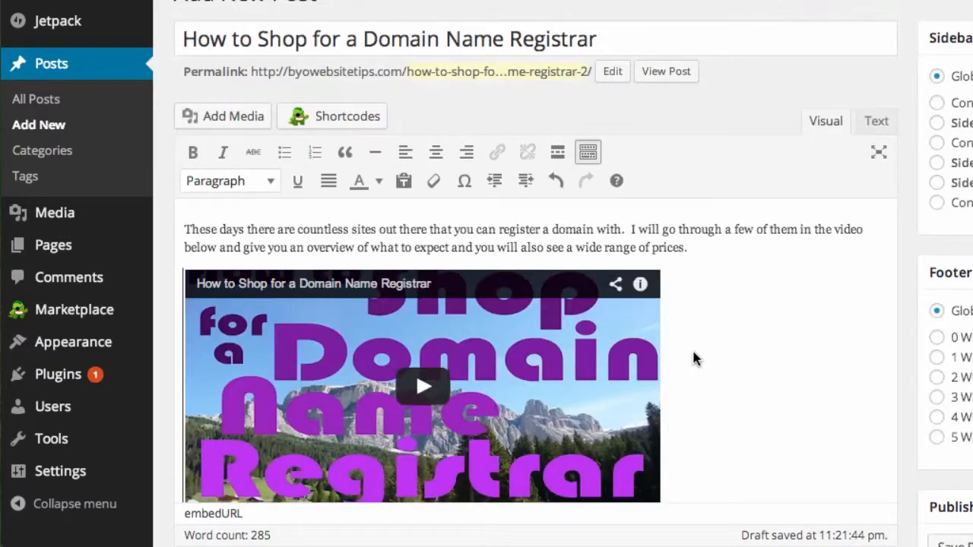
pyautogui.click(876, 123)
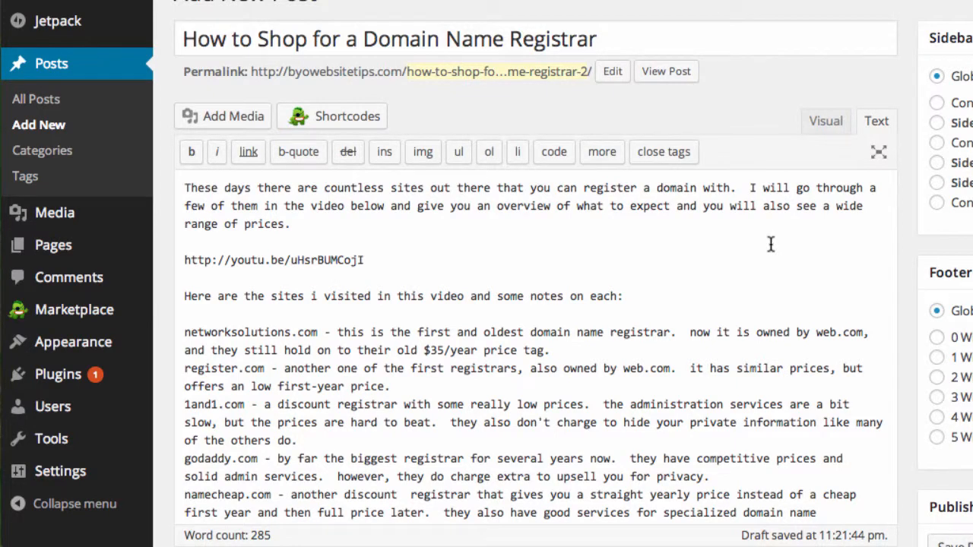
pyautogui.moveTo(365, 260); pyautogui.dragTo(160, 260)
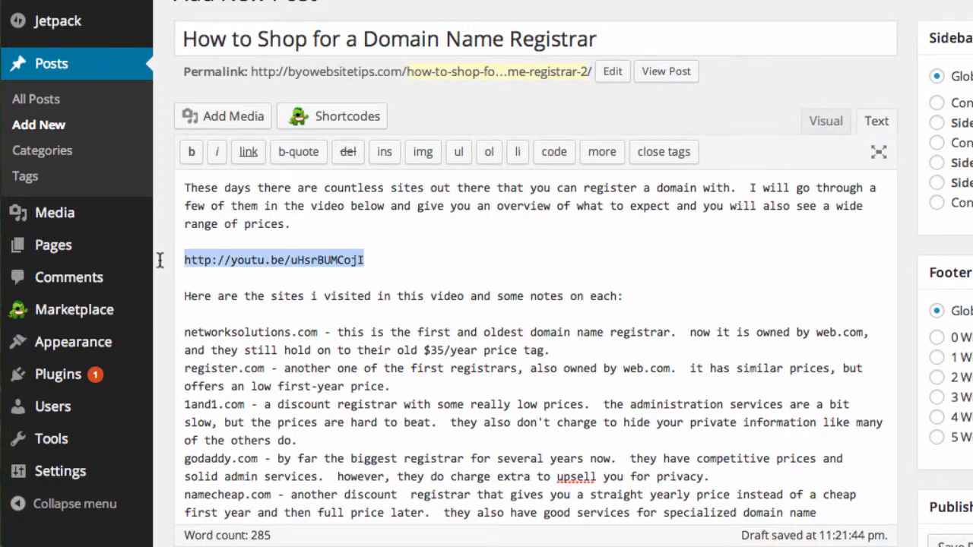
pyautogui.click(826, 124)
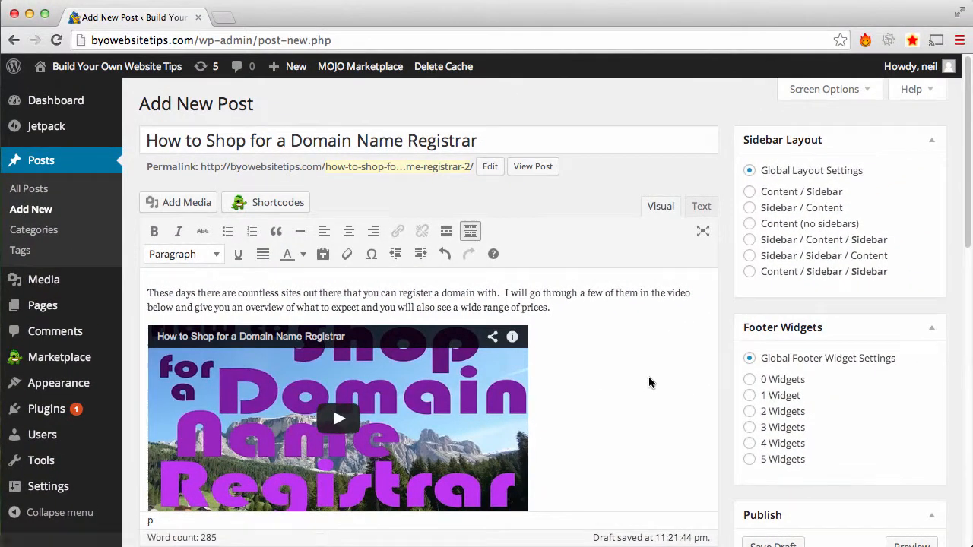
# Step: Review the post content and the editor's formatting tools, hiding and redisplaying the second row of tools
pyautogui.scroll(-1, 788, 347)
pyautogui.scroll(-1, 649, 381)
pyautogui.scroll(-1, 649, 382)
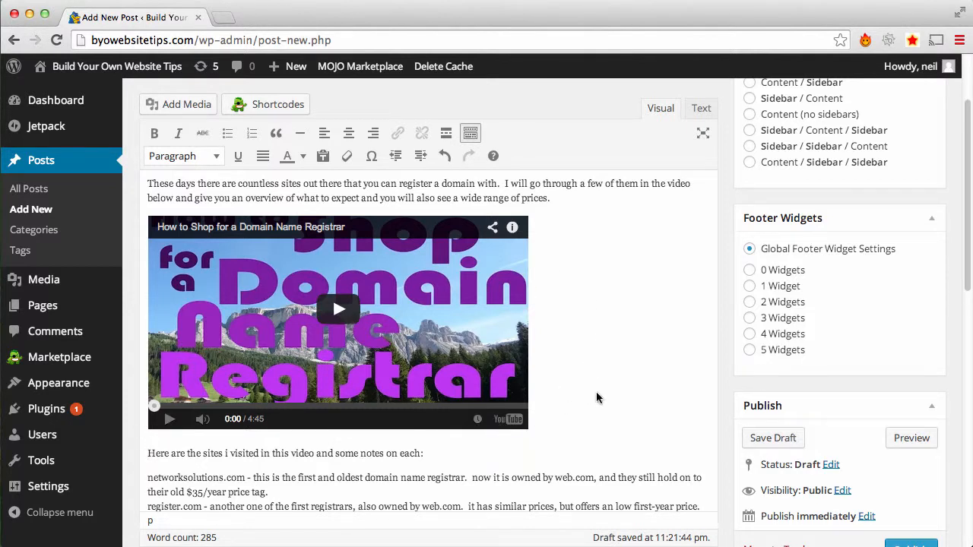
pyautogui.scroll(-1, 620, 384)
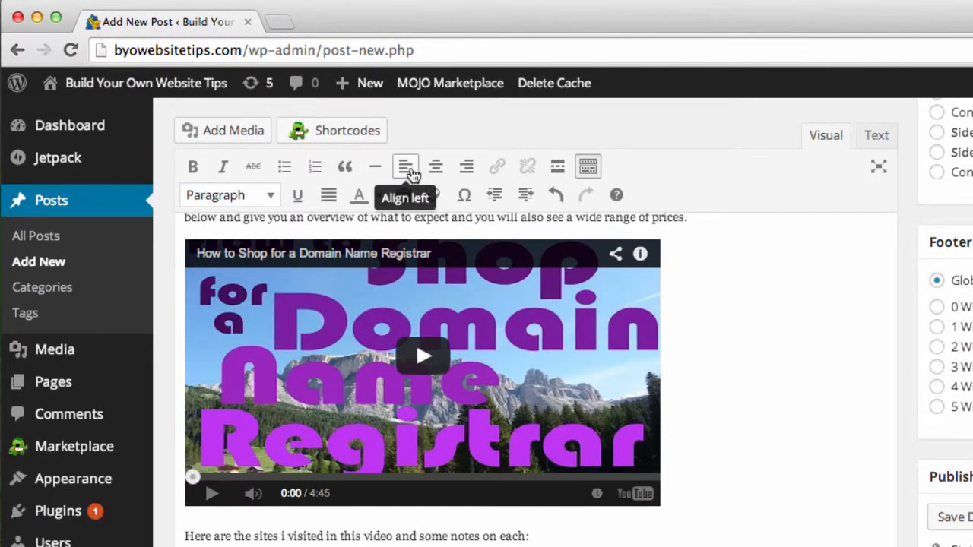
pyautogui.click(589, 169)
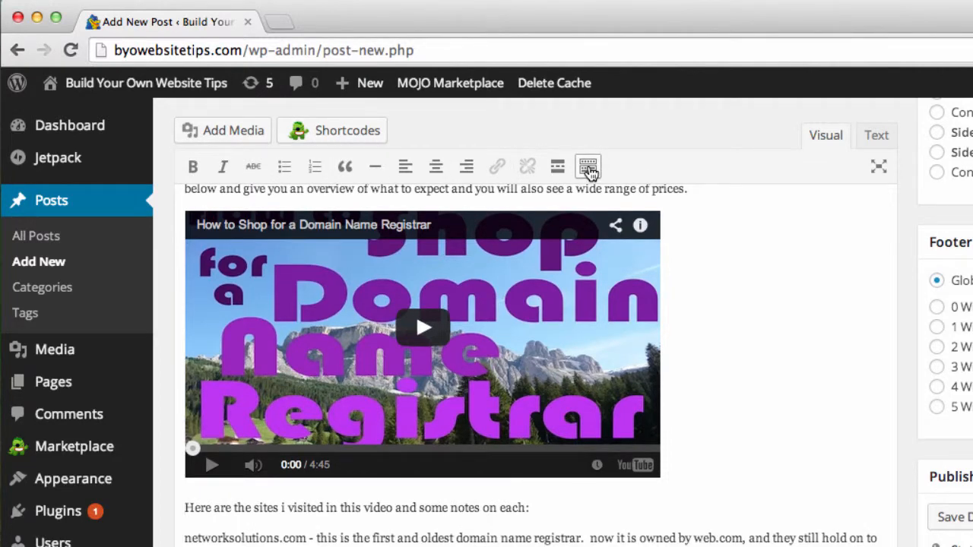
pyautogui.click(589, 169)
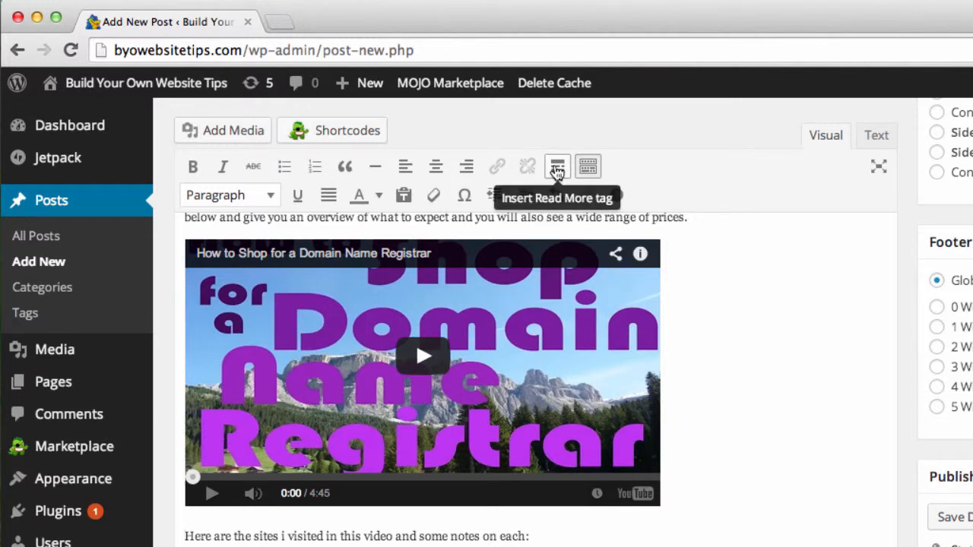
pyautogui.scroll(5, 684, 536)
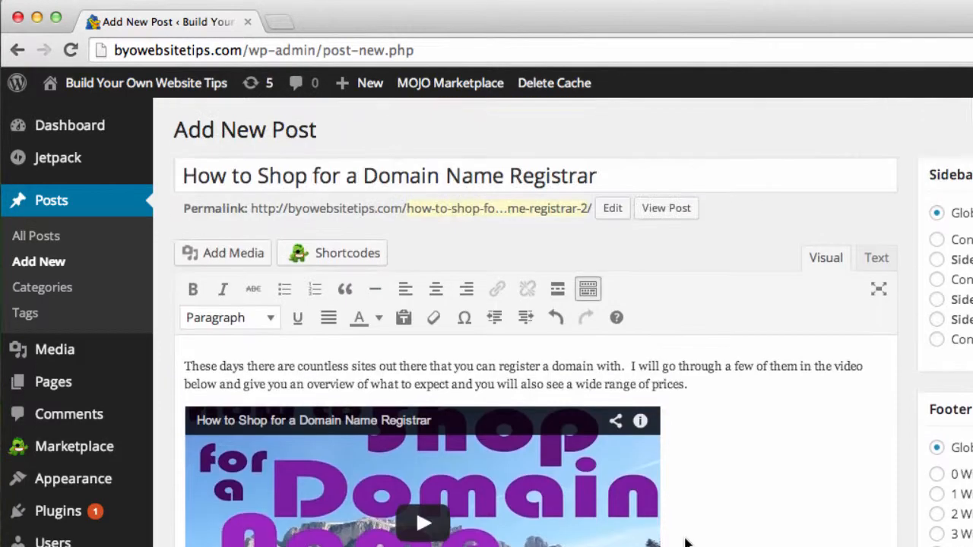
# Step: Insert a Read More tag between the first paragraph and the embedded video, and delete it again
pyautogui.press('Return')
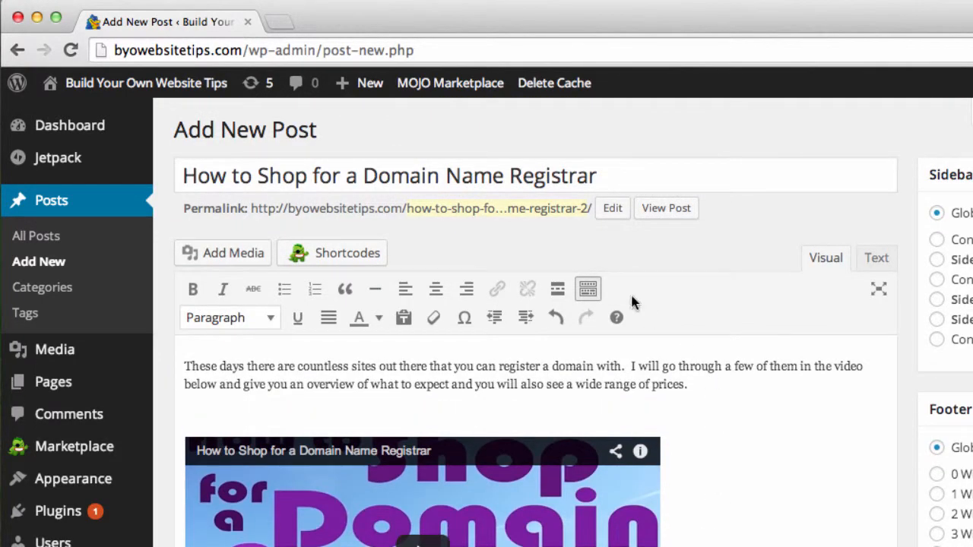
pyautogui.click(558, 289)
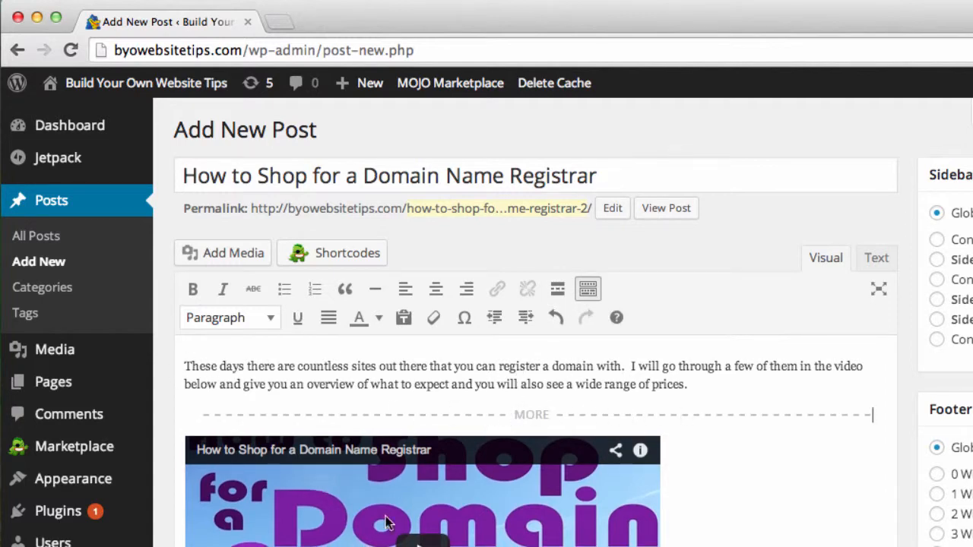
pyautogui.scroll(-3, 421, 456)
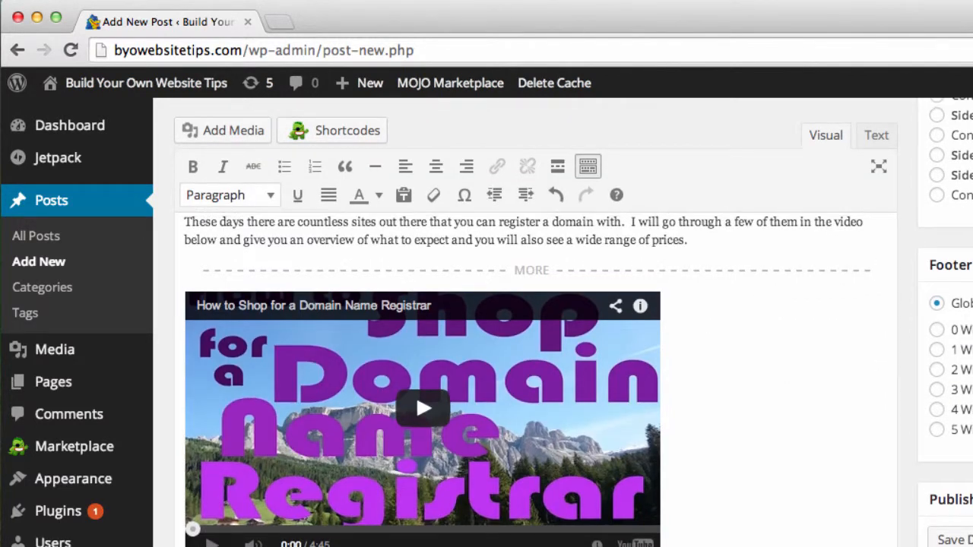
pyautogui.scroll(3, 532, 342)
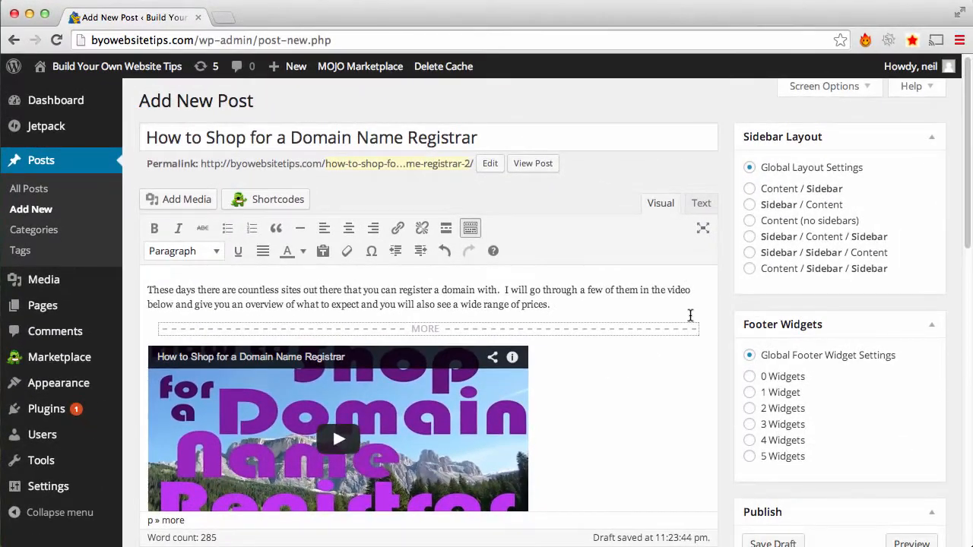
pyautogui.press('BackSpace')
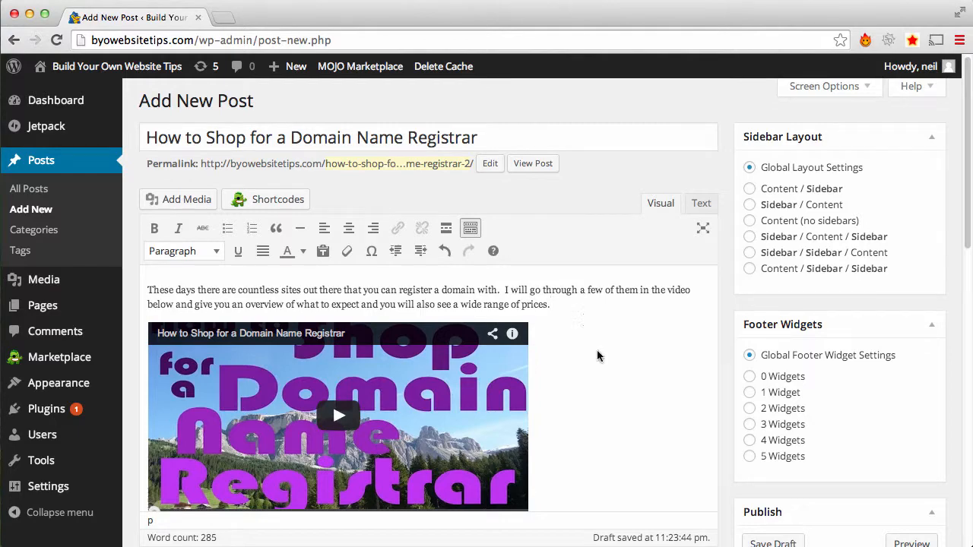
# Step: Examine the editor's keyboard shortcuts reference through to its end and close it
pyautogui.scroll(-4, 580, 380)
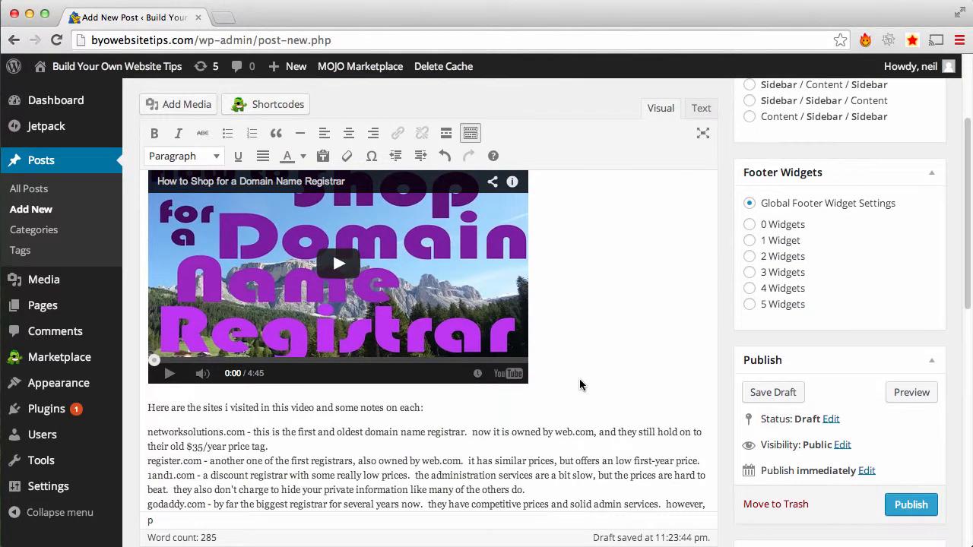
pyautogui.scroll(-2, 579, 384)
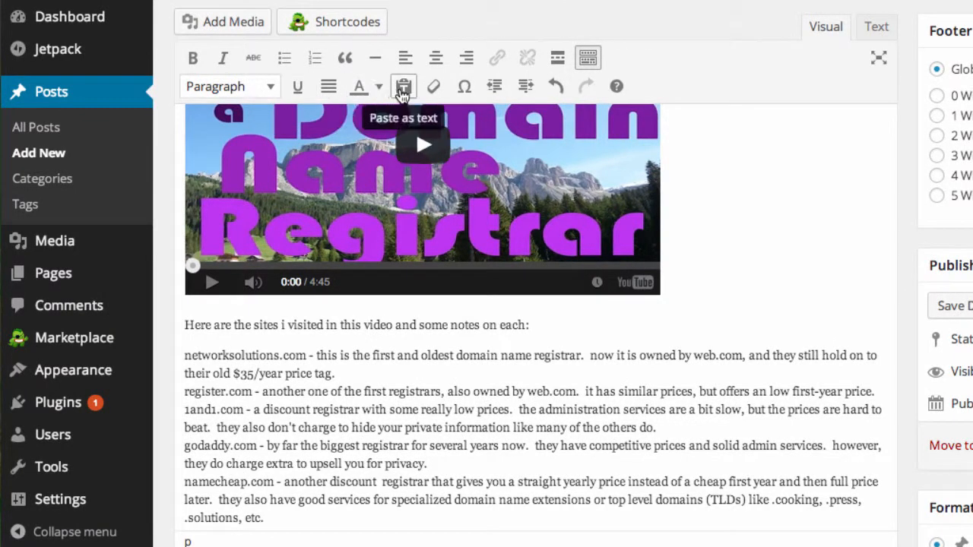
pyautogui.click(617, 88)
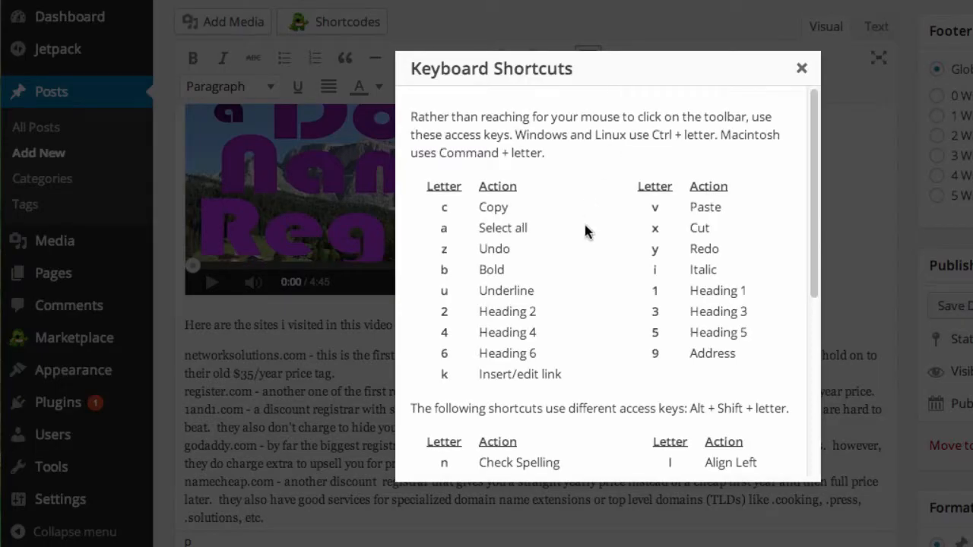
pyautogui.scroll(-3, 592, 225)
pyautogui.scroll(-5, 595, 232)
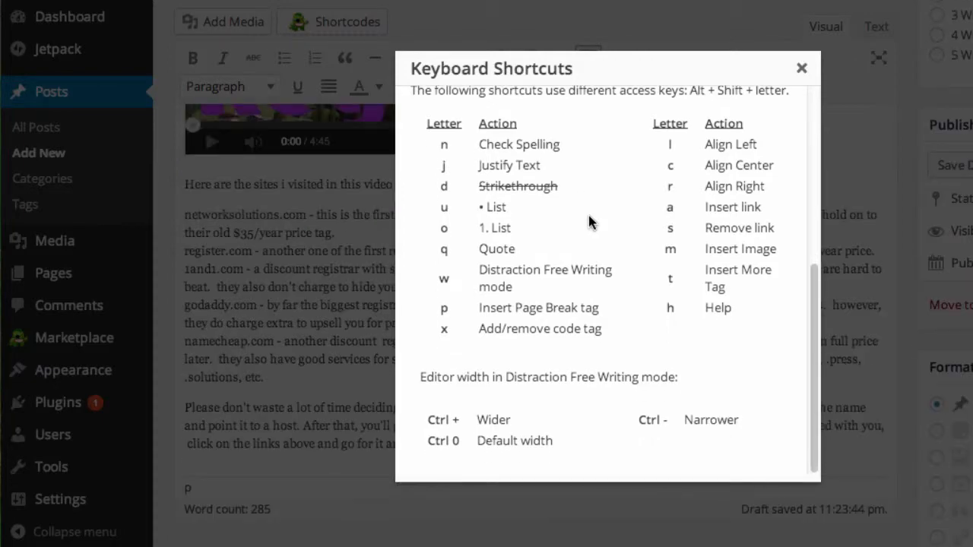
pyautogui.click(801, 70)
pyautogui.scroll(5, 743, 119)
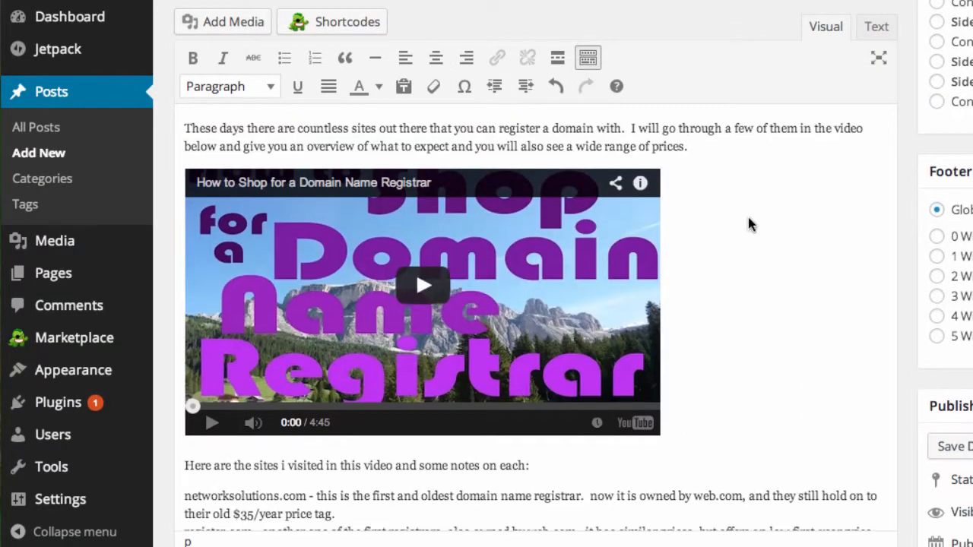
# Step: Try the Heading 3 format on networksolutions.com in the registrar notes and set the block back to Paragraph
pyautogui.scroll(-2, 747, 214)
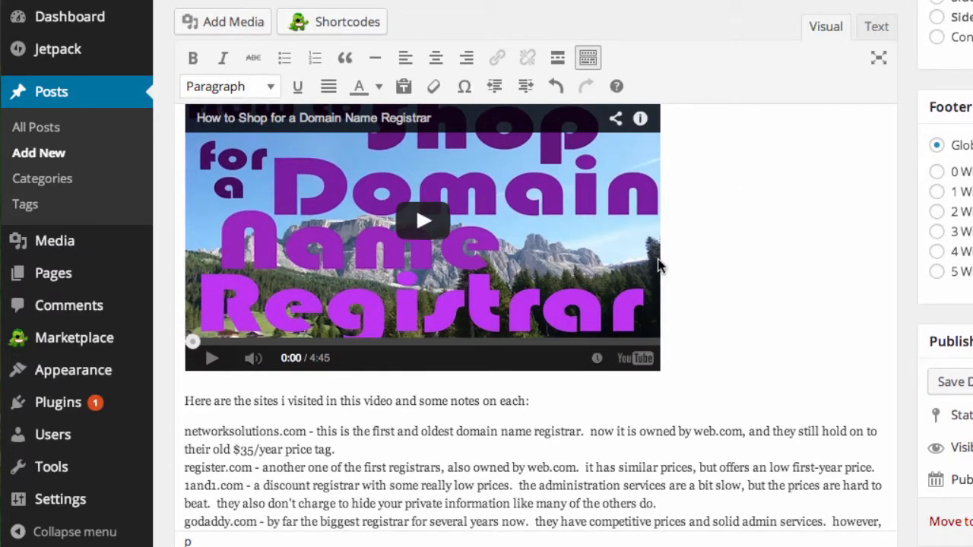
pyautogui.scroll(-3, 716, 243)
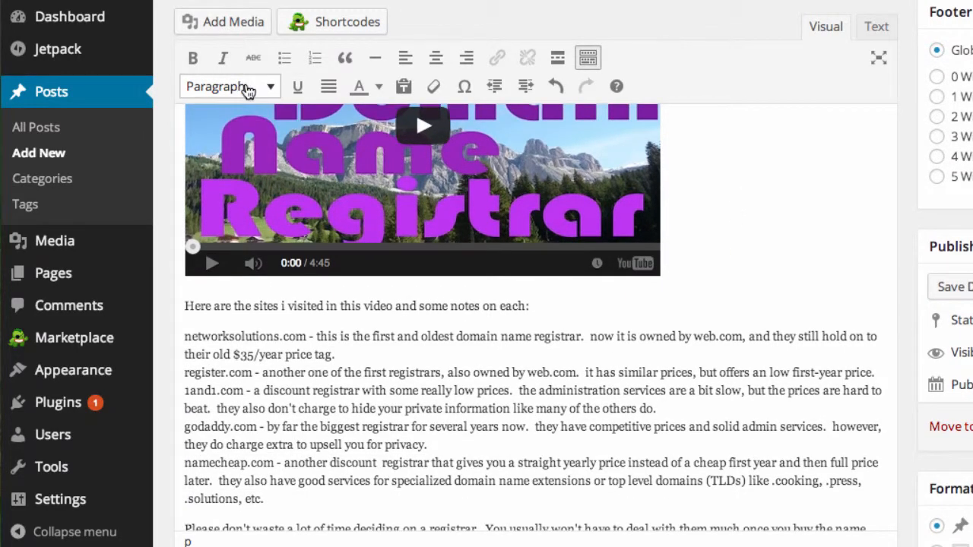
pyautogui.click(247, 89)
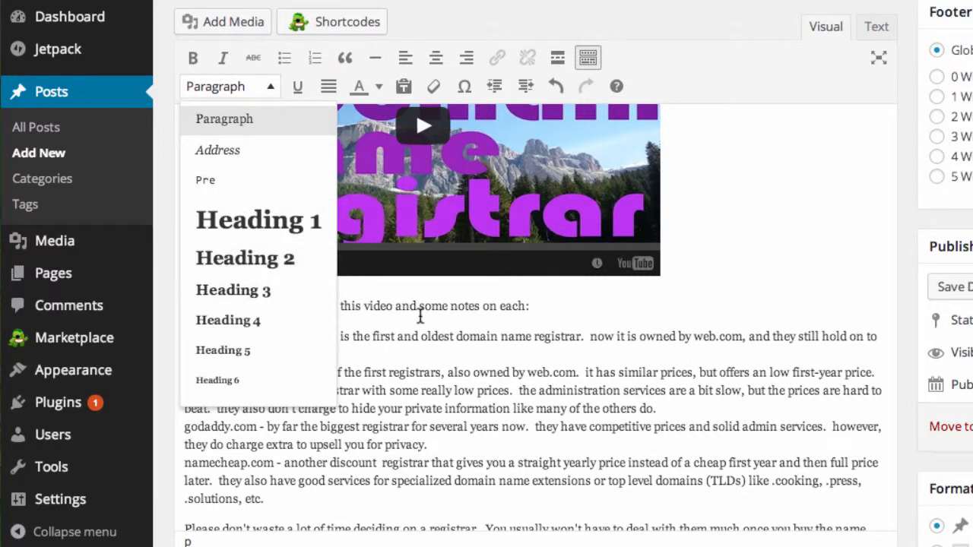
pyautogui.click(419, 319)
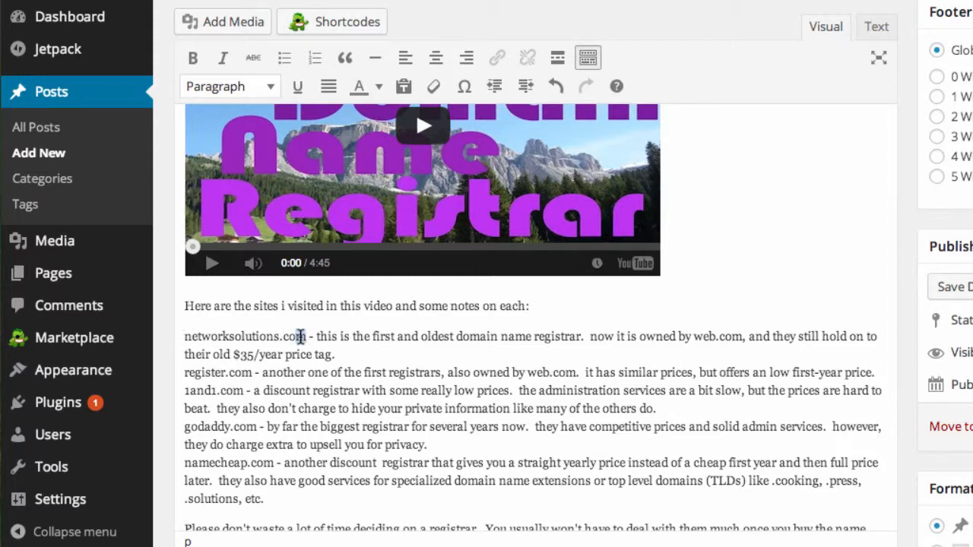
pyautogui.moveTo(306, 336); pyautogui.dragTo(167, 335)
pyautogui.click(235, 89)
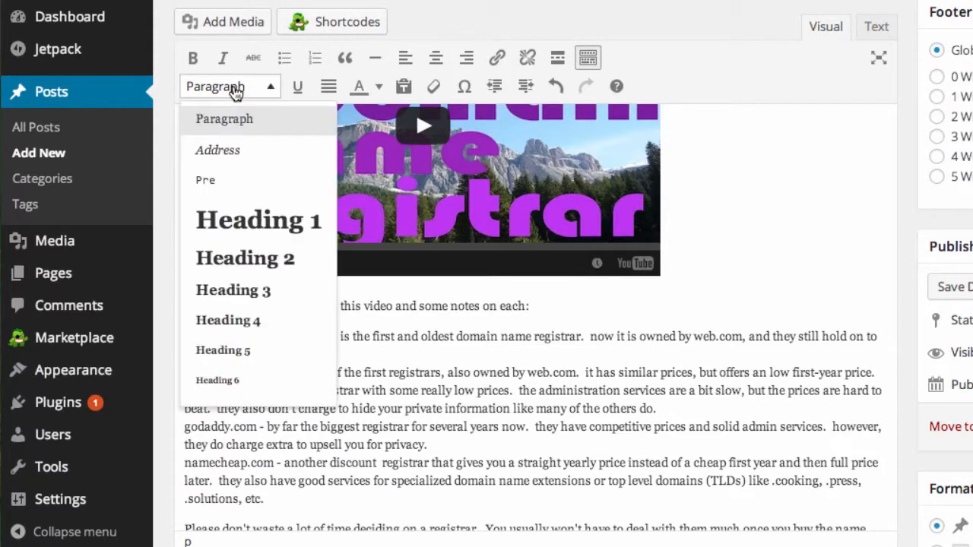
pyautogui.click(238, 297)
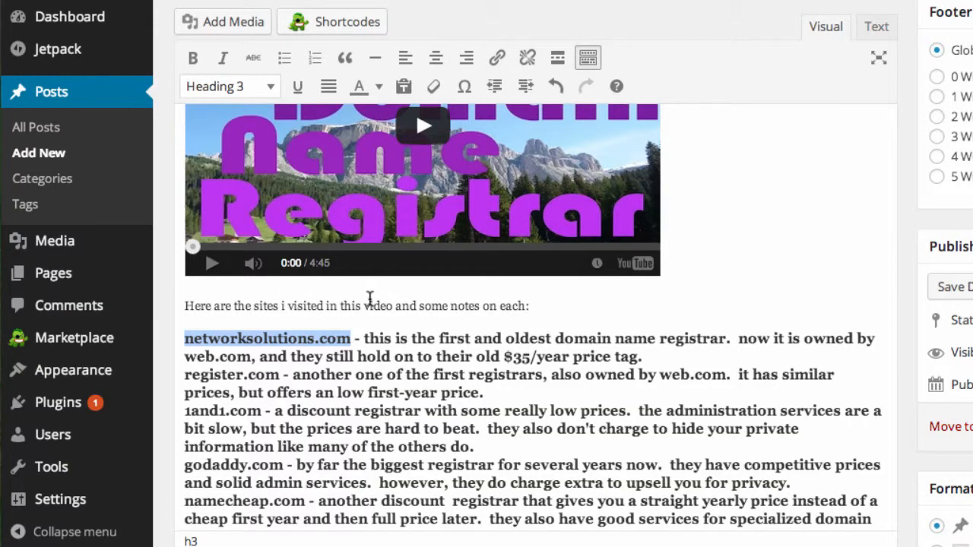
pyautogui.scroll(-3, 475, 342)
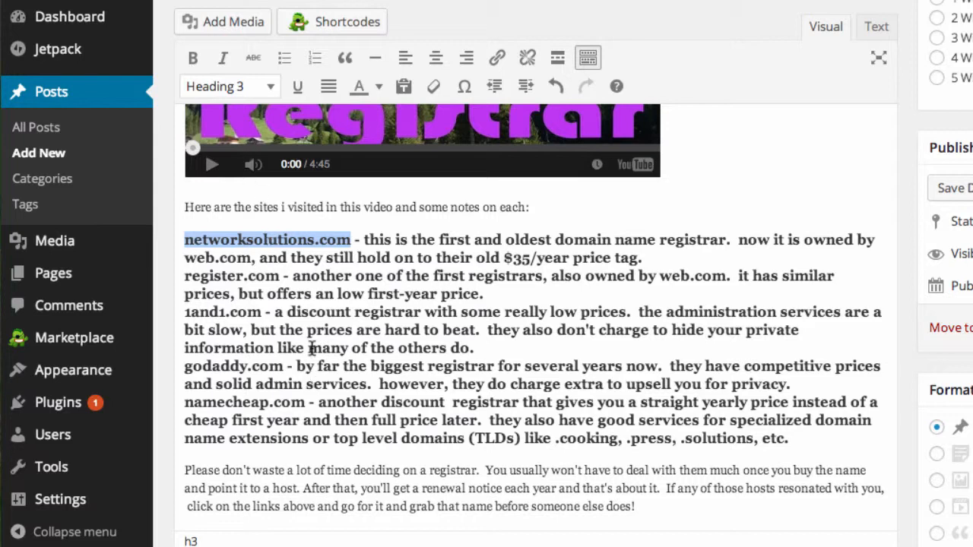
pyautogui.click(227, 87)
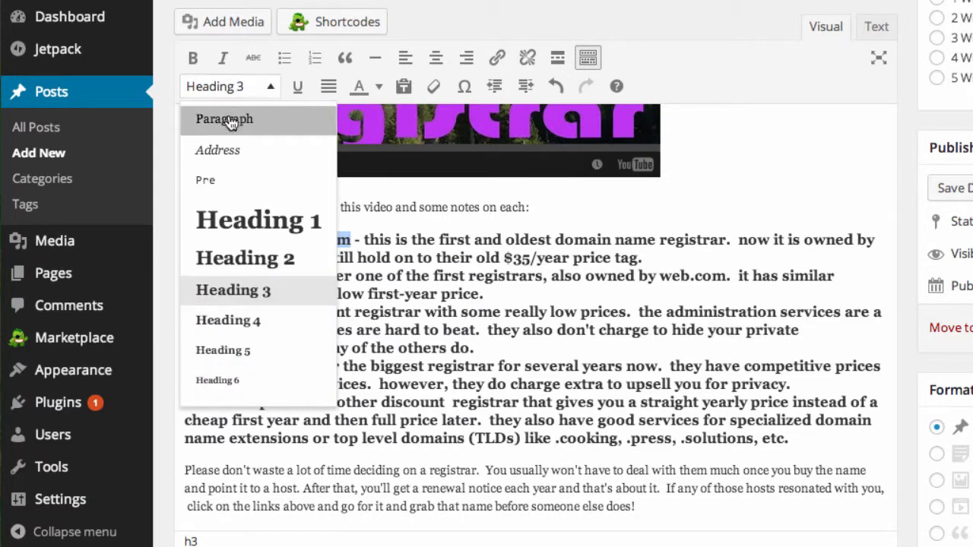
pyautogui.click(230, 120)
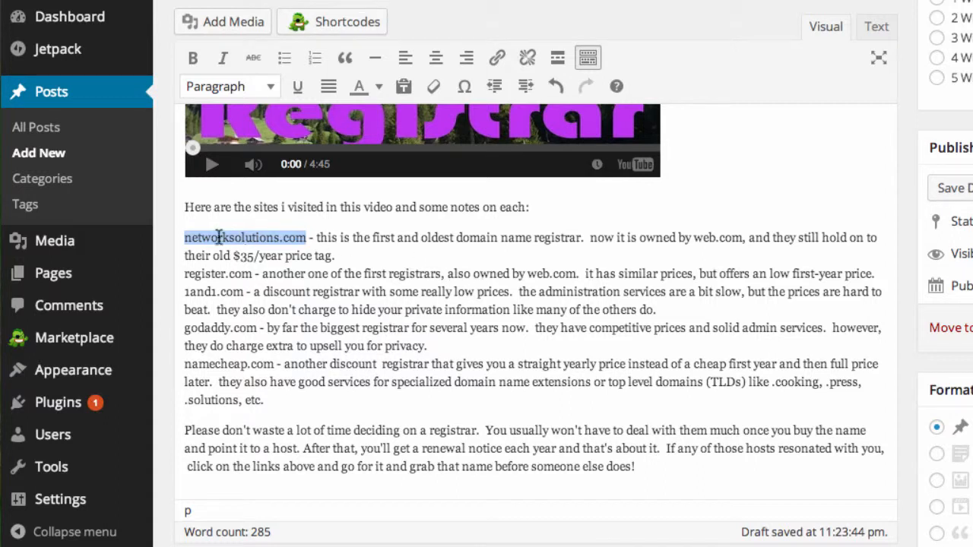
# Step: Bold the five registrar domain names at the start of their notes, also copying the text namecheap.com
pyautogui.click(192, 58)
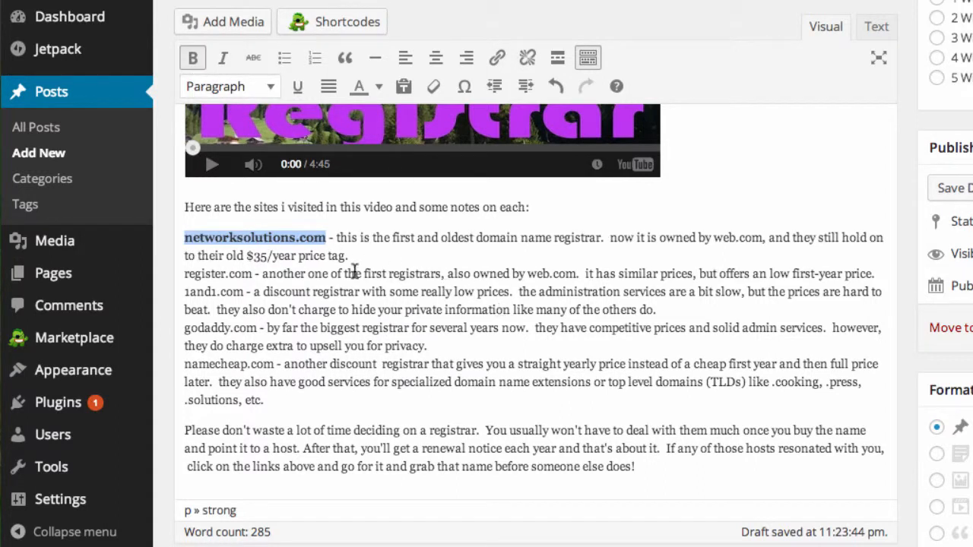
pyautogui.moveTo(252, 273); pyautogui.dragTo(181, 273)
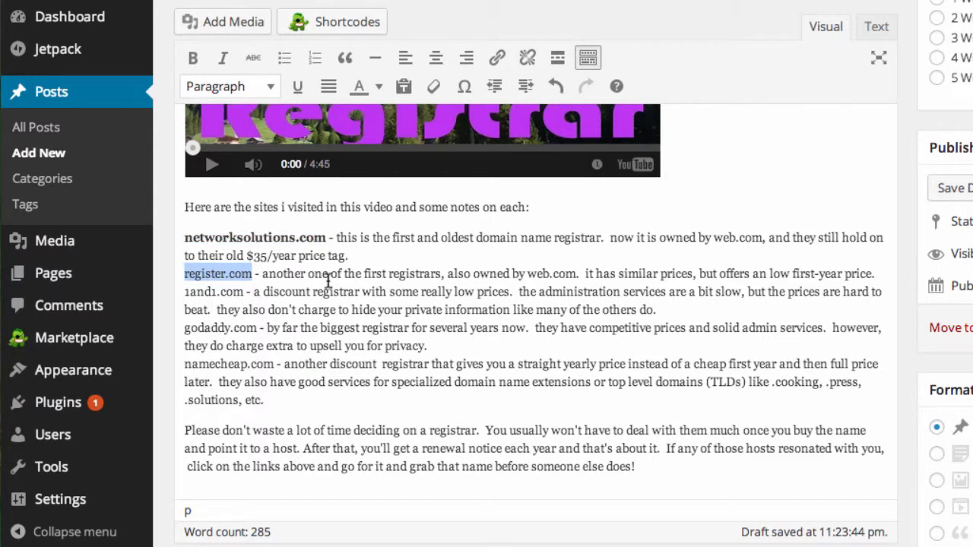
pyautogui.hotkey('ctrl', 'b')
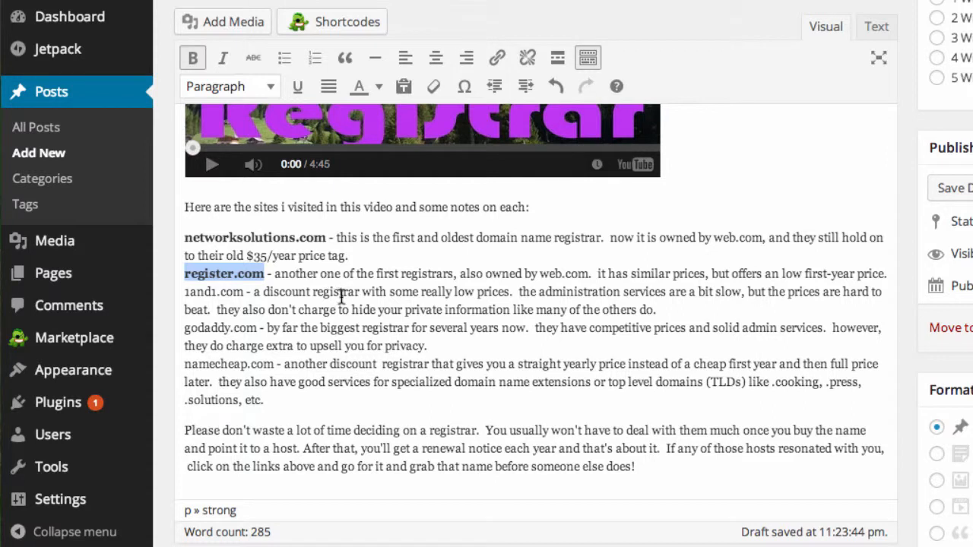
pyautogui.moveTo(185, 327); pyautogui.dragTo(262, 325)
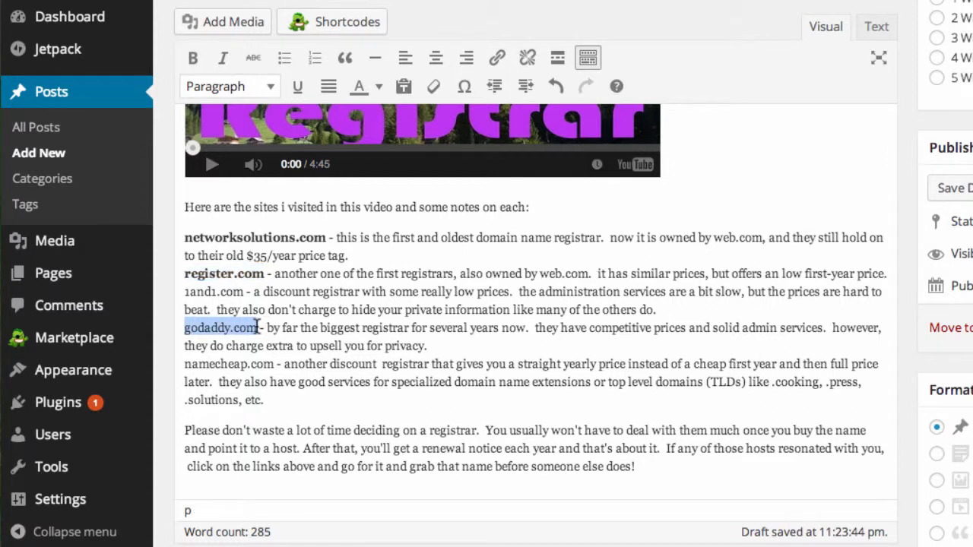
pyautogui.hotkey('ctrl', 'b')
pyautogui.moveTo(246, 295); pyautogui.dragTo(174, 289)
pyautogui.hotkey('ctrl', 'b')
pyautogui.moveTo(187, 365); pyautogui.dragTo(281, 362)
pyautogui.hotkey('ctrl', 'c')
pyautogui.hotkey('ctrl', 'b')
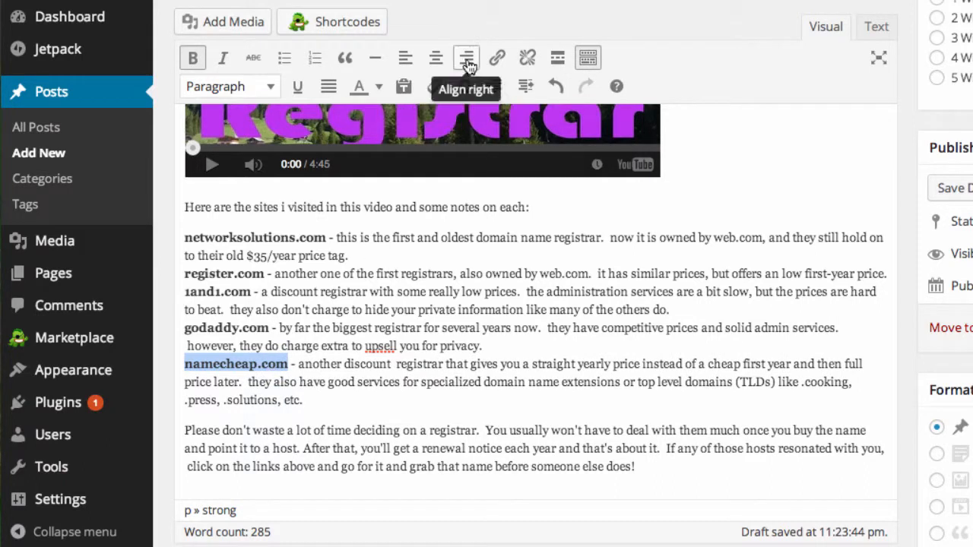
pyautogui.click(497, 61)
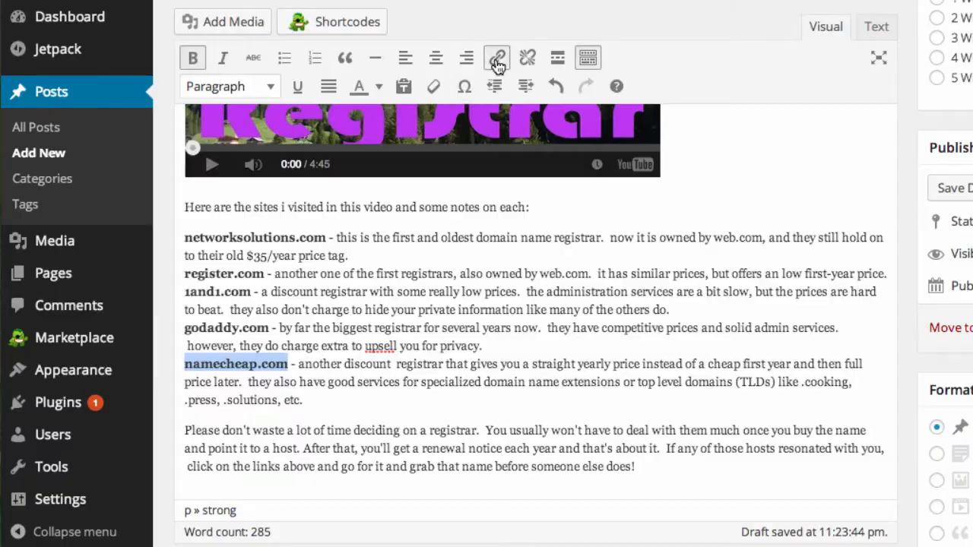
pyautogui.click(542, 235)
pyautogui.hotkey('ctrl', 'v')
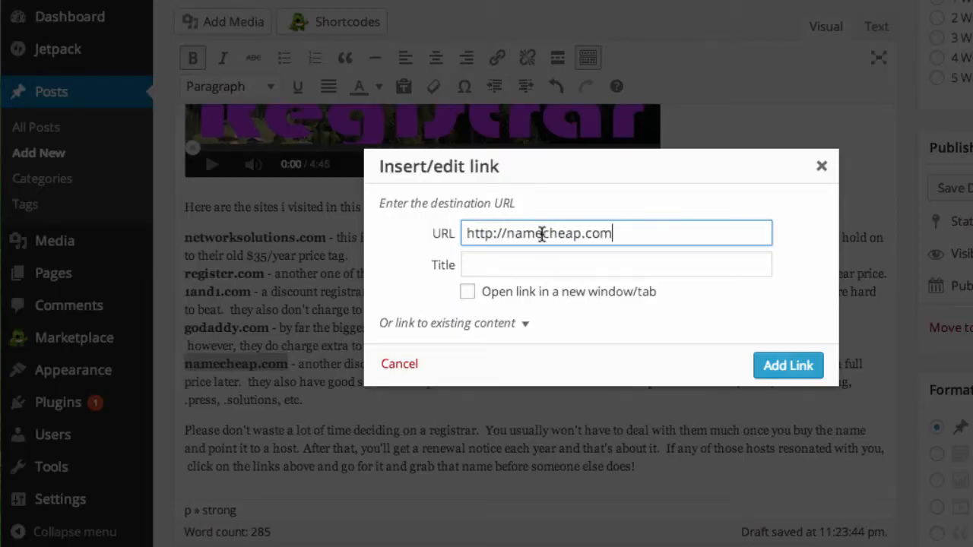
pyautogui.click(532, 264)
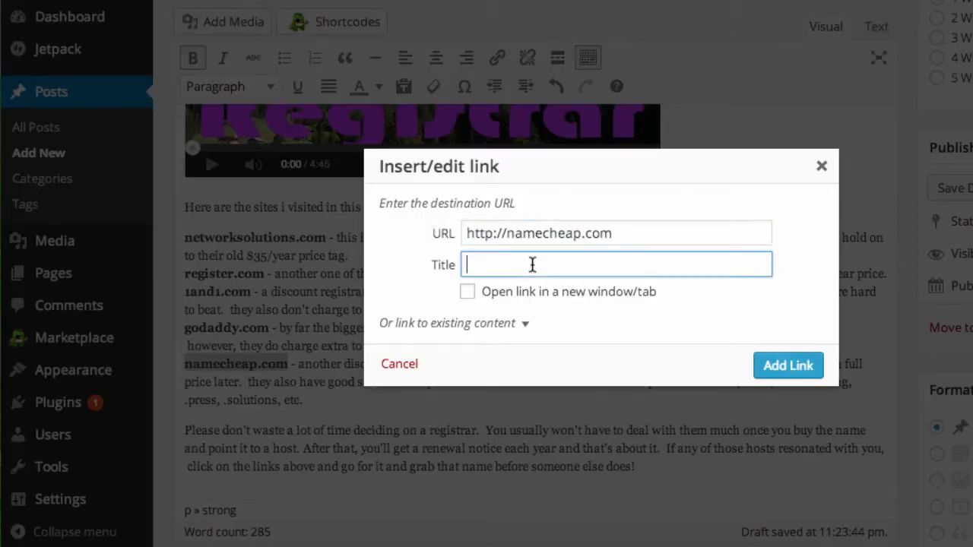
pyautogui.hotkey('ctrl', 'v')
pyautogui.click(467, 292)
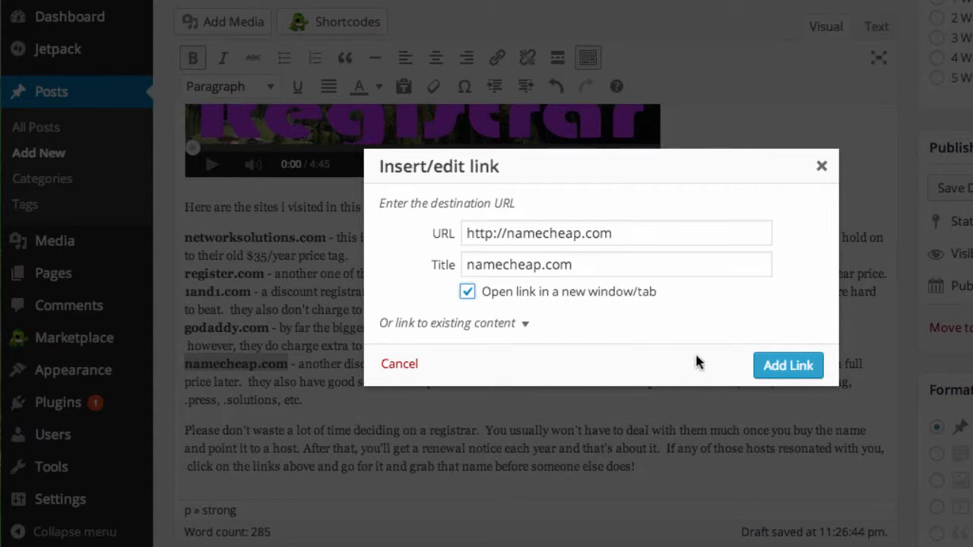
pyautogui.click(786, 367)
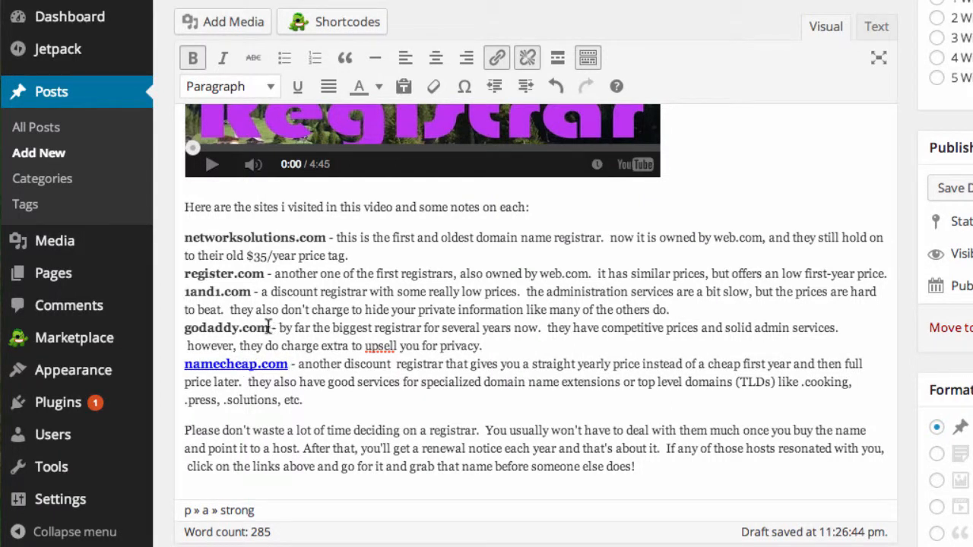
pyautogui.moveTo(272, 328); pyautogui.dragTo(182, 327)
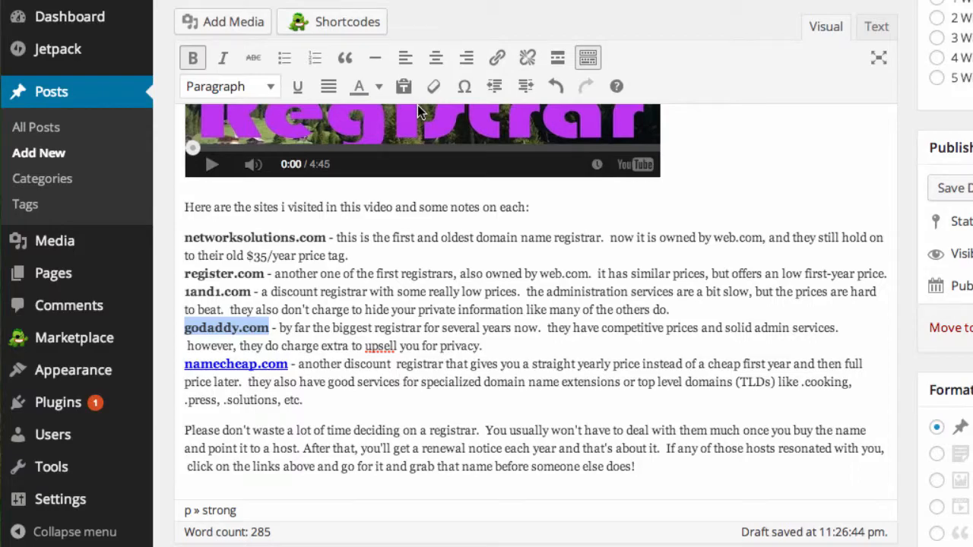
pyautogui.click(495, 66)
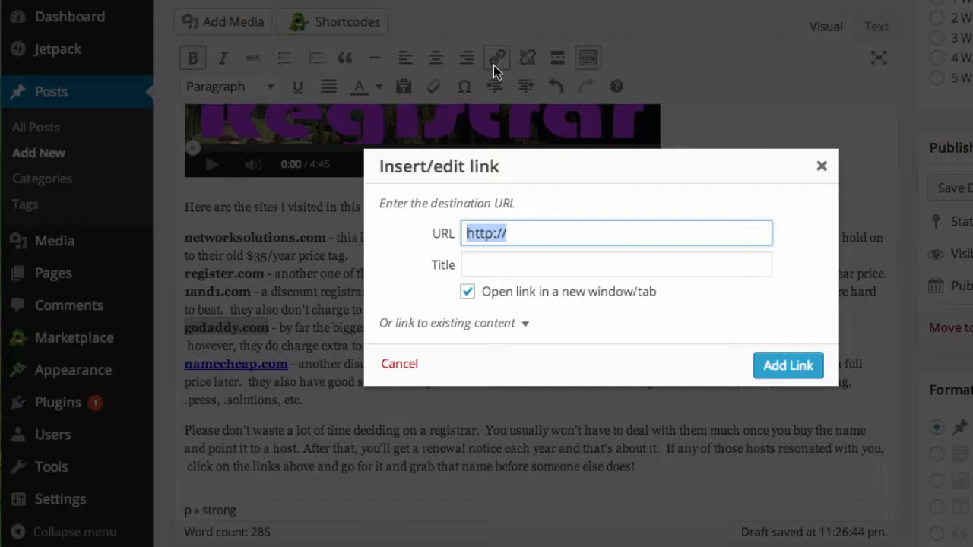
pyautogui.click(591, 233)
pyautogui.write('godaddy.com')
pyautogui.click(578, 265)
pyautogui.write('godaddy.com')
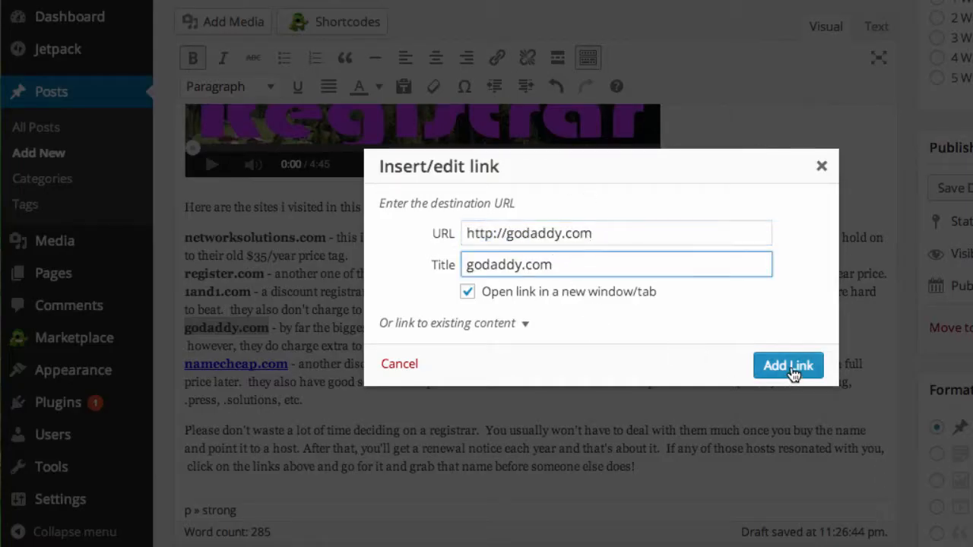
pyautogui.click(773, 368)
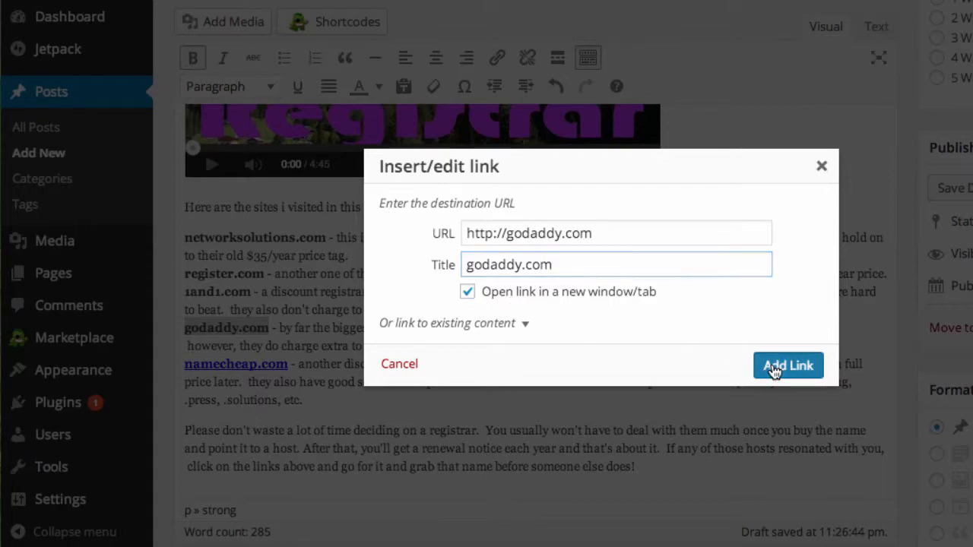
pyautogui.moveTo(251, 292); pyautogui.dragTo(175, 293)
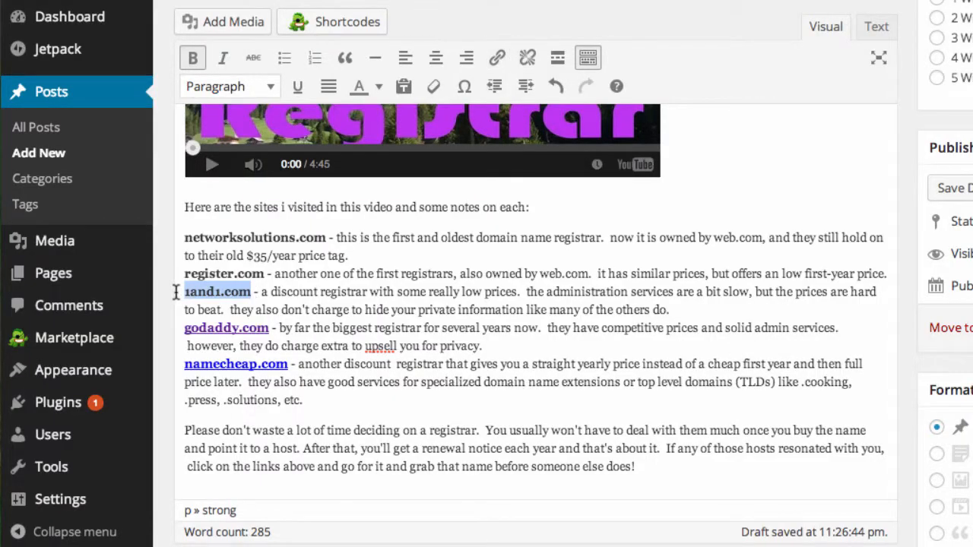
pyautogui.click(496, 61)
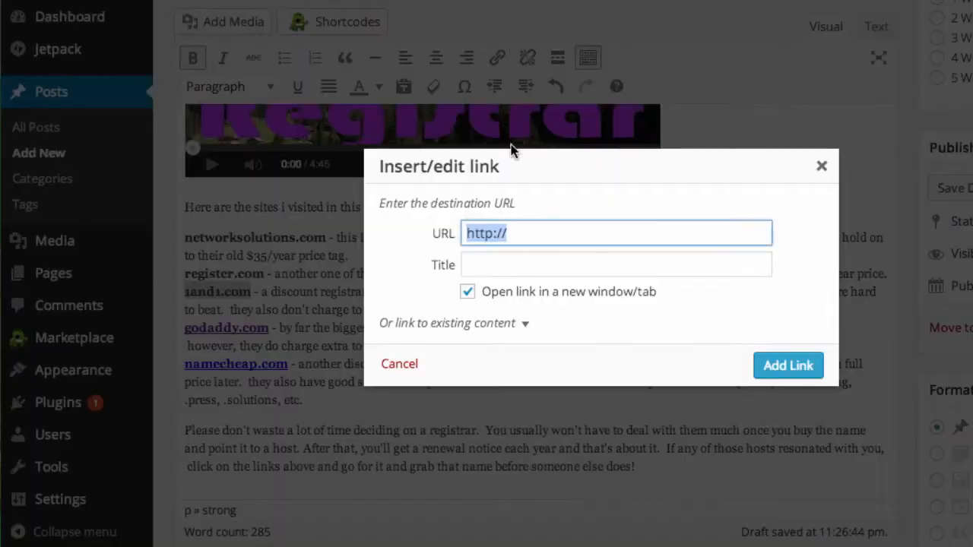
pyautogui.click(536, 228)
pyautogui.write('1and1.com')
pyautogui.click(543, 263)
pyautogui.write('1and1.com')
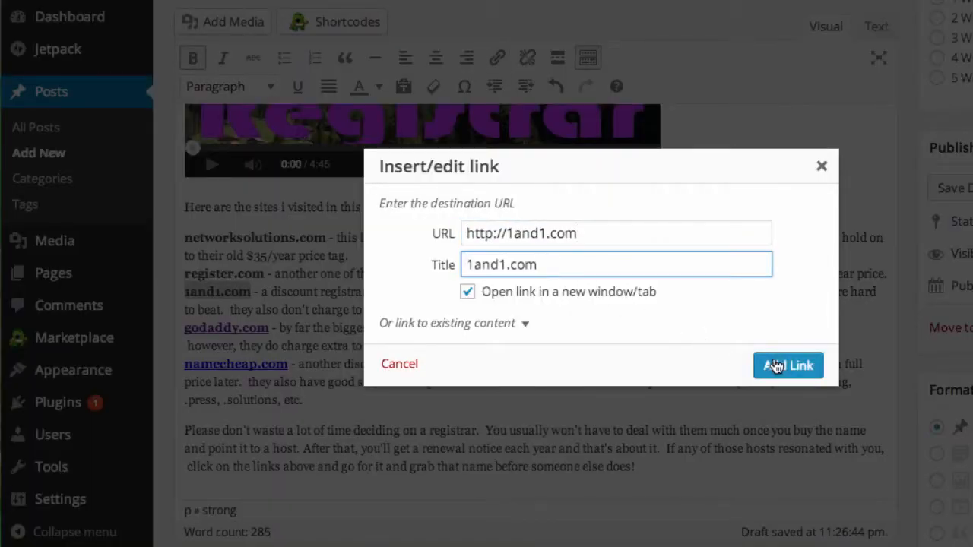
pyautogui.click(773, 363)
pyautogui.moveTo(185, 273); pyautogui.dragTo(264, 273)
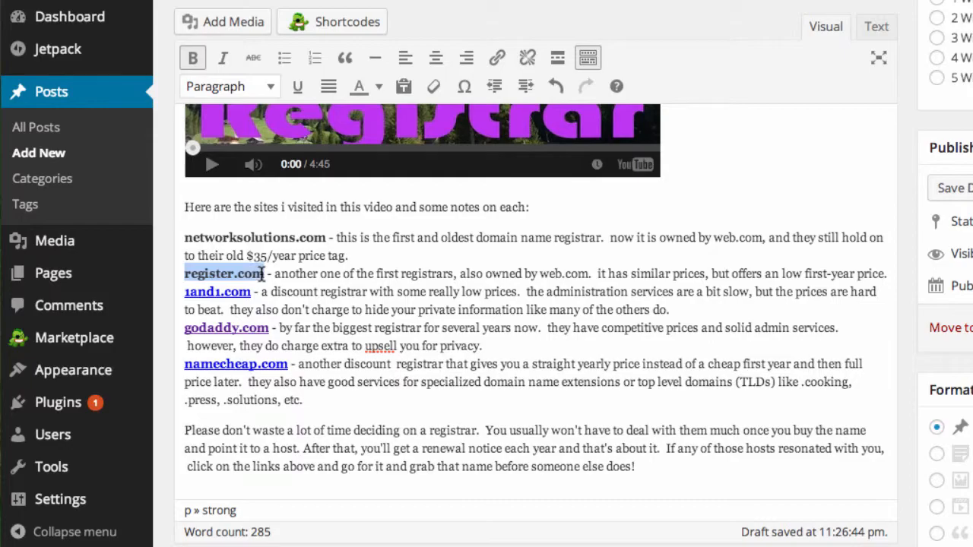
pyautogui.click(497, 58)
pyautogui.click(536, 232)
pyautogui.write('register.com')
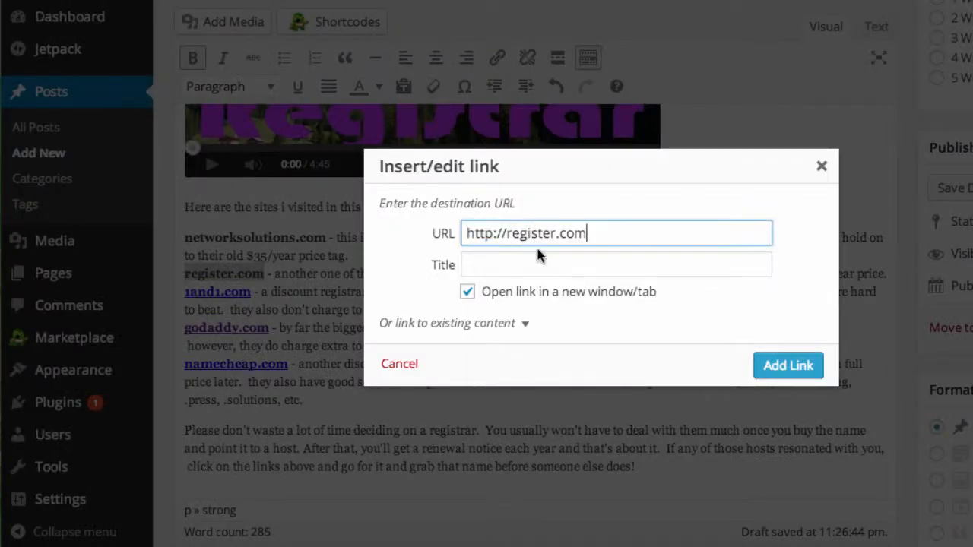
pyautogui.click(532, 262)
pyautogui.write('register.com')
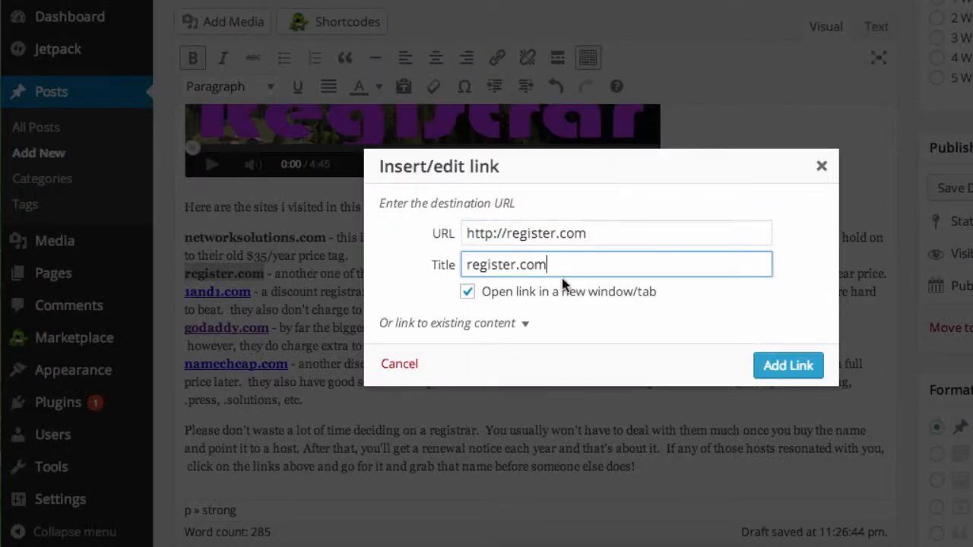
pyautogui.click(793, 368)
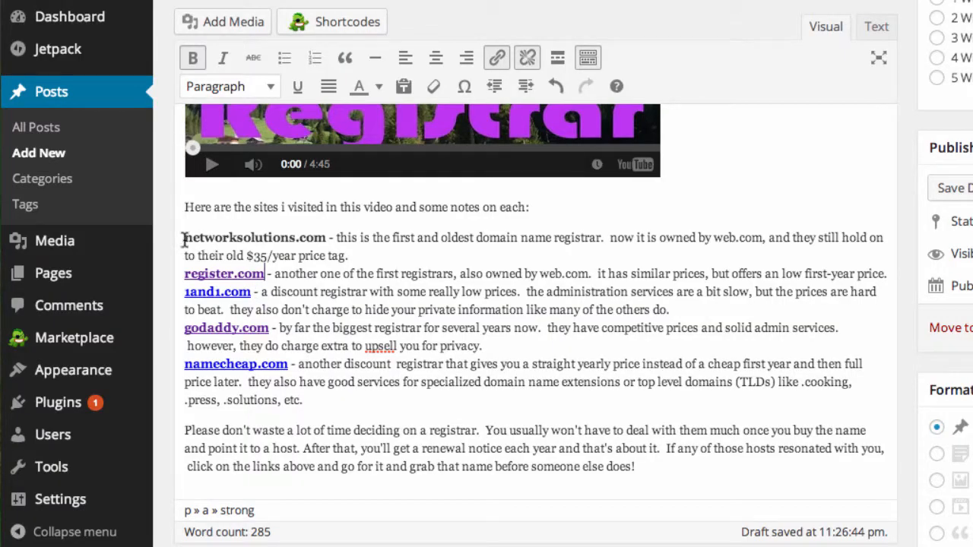
pyautogui.moveTo(185, 237); pyautogui.dragTo(328, 240)
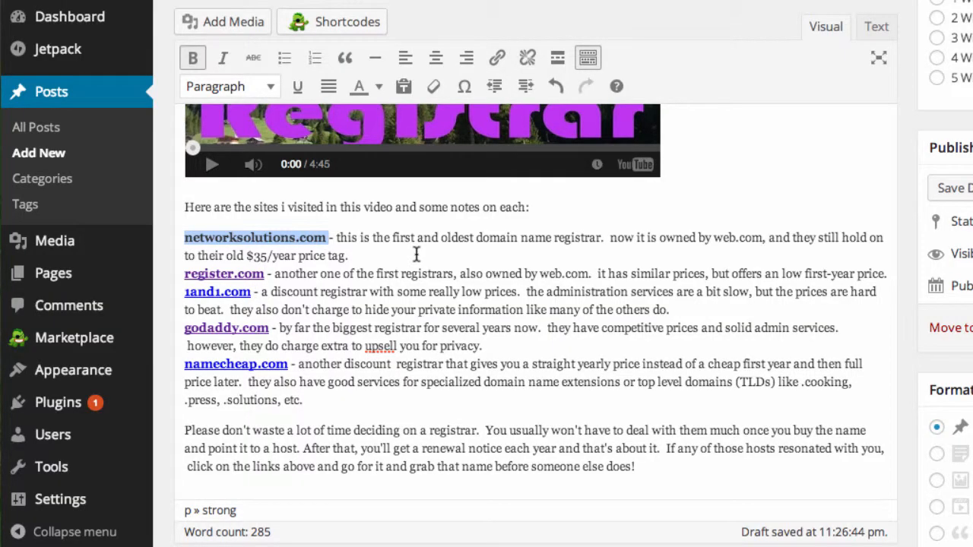
pyautogui.hotkey('shift', 'Left')
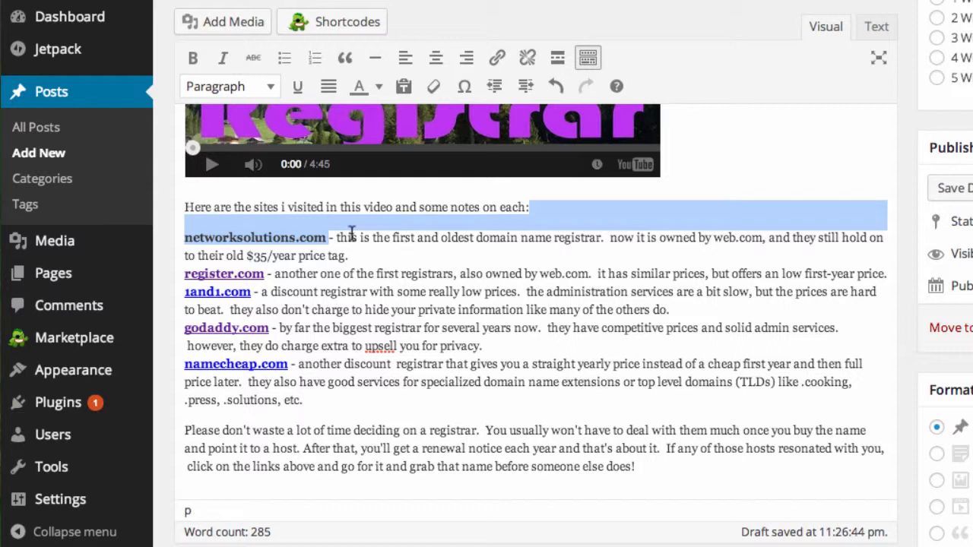
pyautogui.click(290, 237)
pyautogui.moveTo(185, 237); pyautogui.dragTo(326, 237)
pyautogui.hotkey('ctrl', 'c')
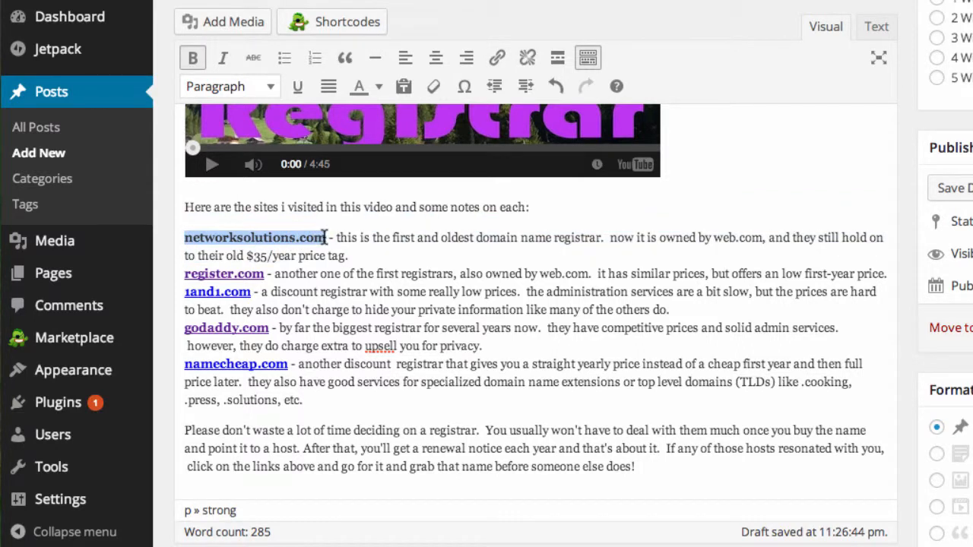
pyautogui.click(503, 60)
pyautogui.click(579, 236)
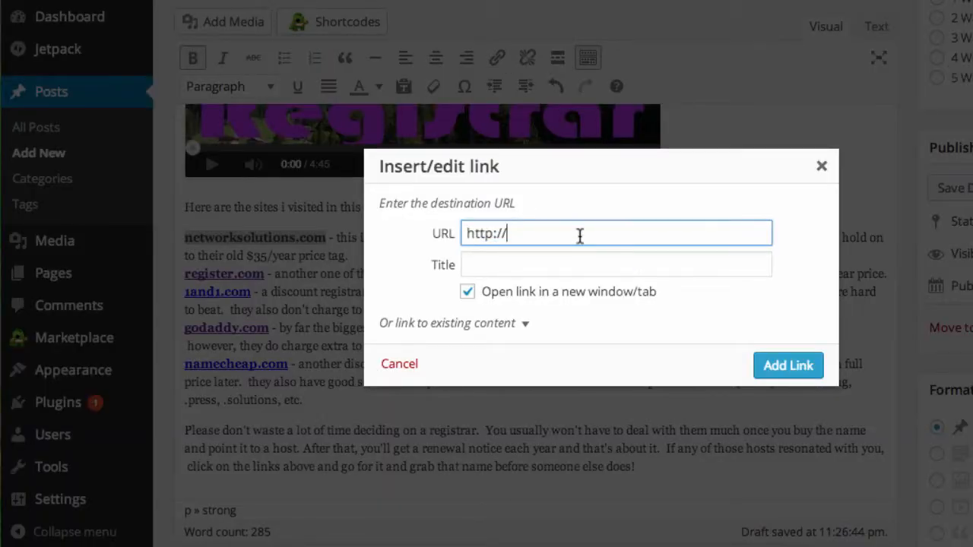
pyautogui.hotkey('ctrl', 'v')
pyautogui.click(557, 264)
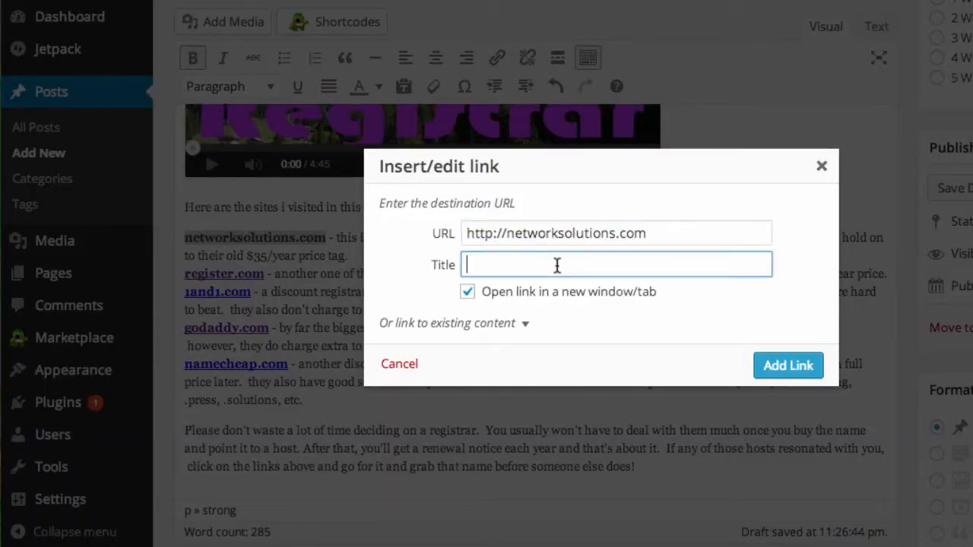
pyautogui.hotkey('ctrl', 'v')
pyautogui.click(779, 371)
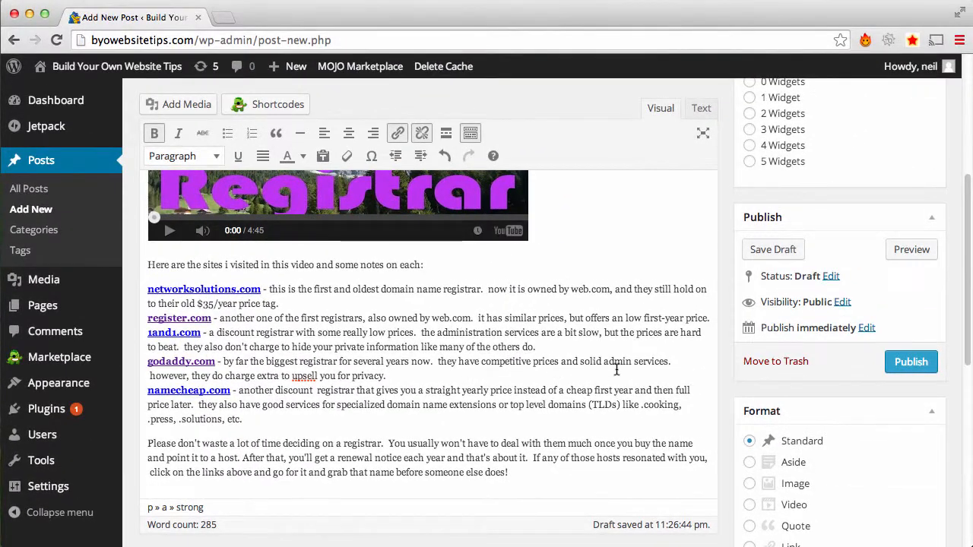
# Step: Publish the post and view it on the live site, reading through to the closing paragraph
pyautogui.scroll(-1, 617, 370)
pyautogui.click(906, 354)
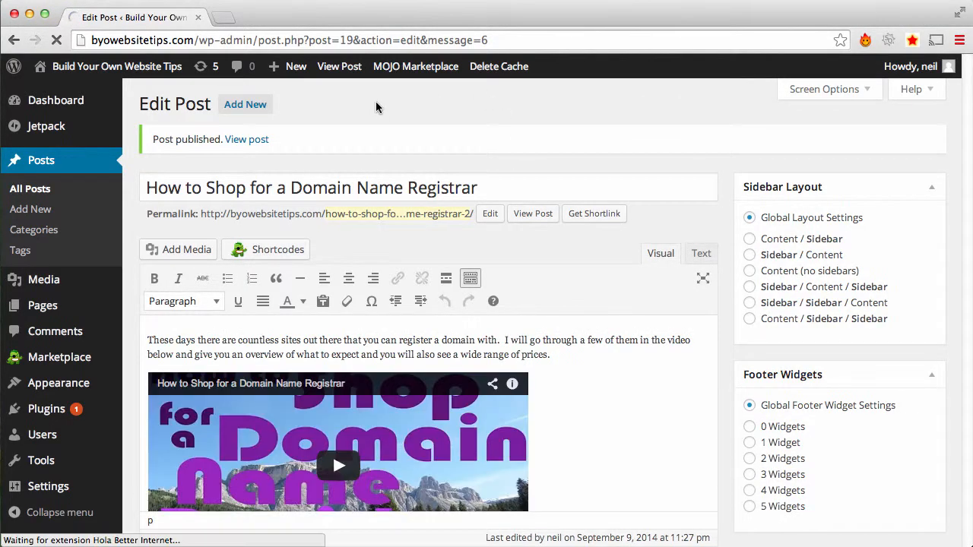
pyautogui.click(242, 144)
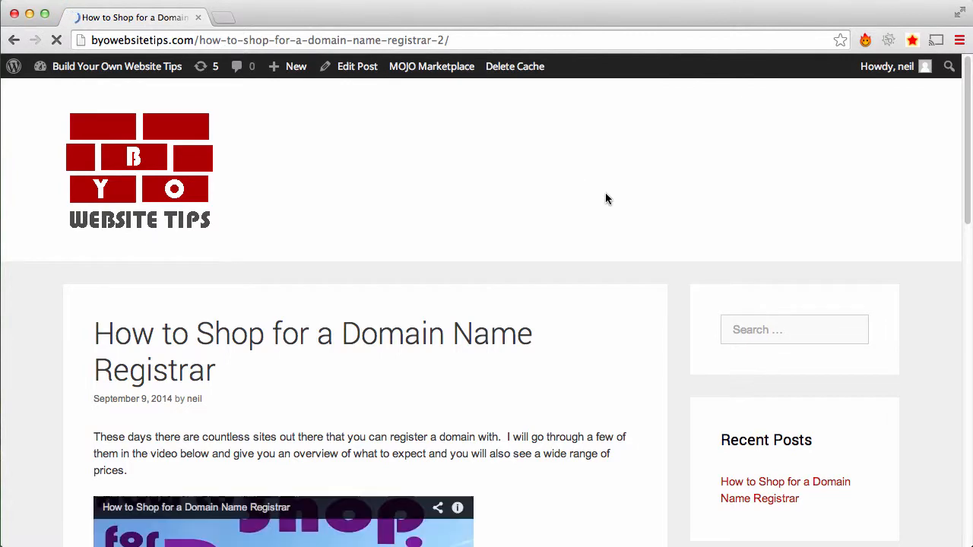
pyautogui.scroll(-5, 605, 199)
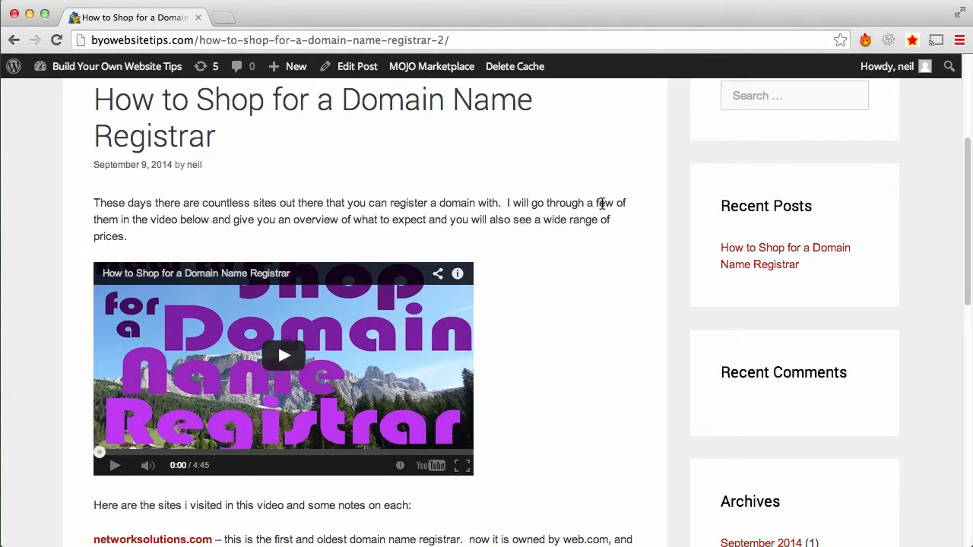
pyautogui.scroll(-6, 603, 211)
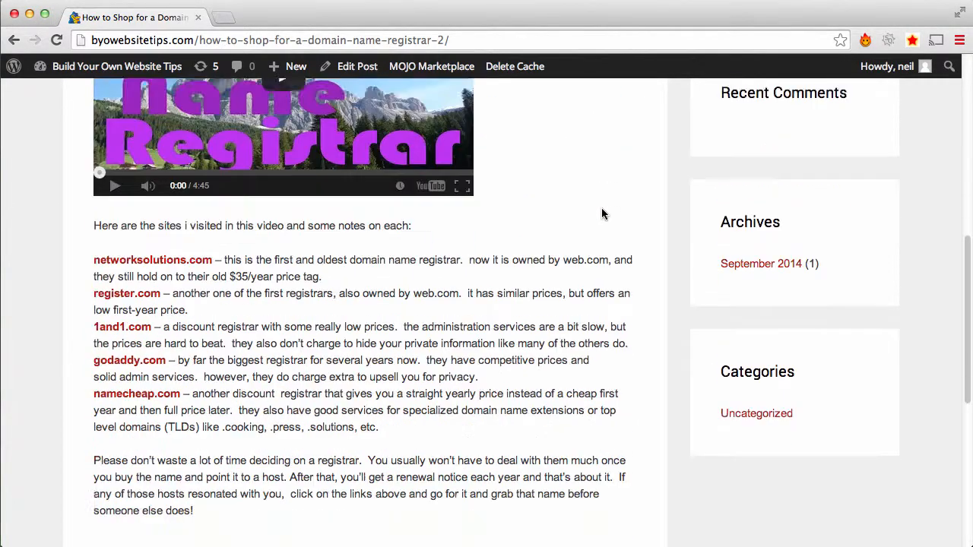
pyautogui.scroll(-1, 602, 214)
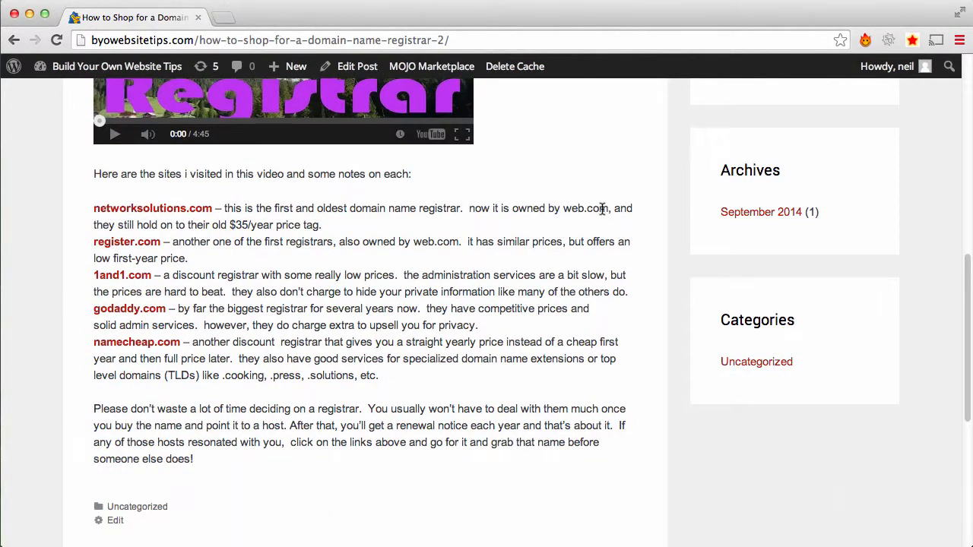
# Step: Test the networksolutions.com link in the published post and close the tab it opens
pyautogui.click(139, 210)
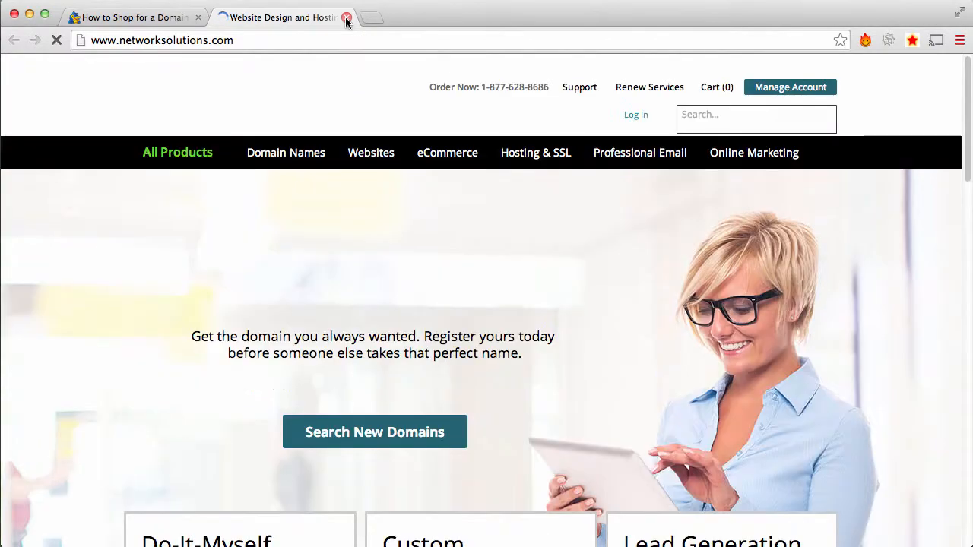
pyautogui.click(347, 18)
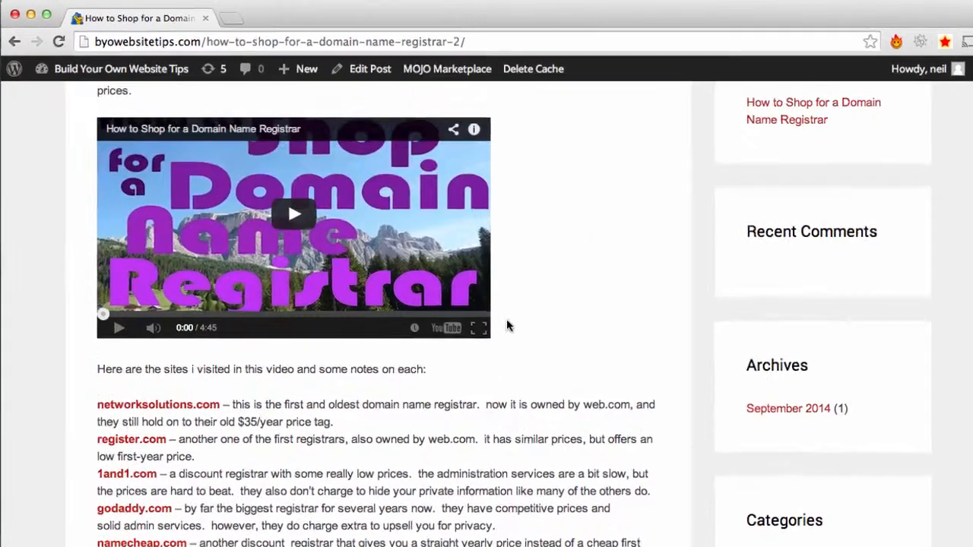
pyautogui.scroll(10, 507, 319)
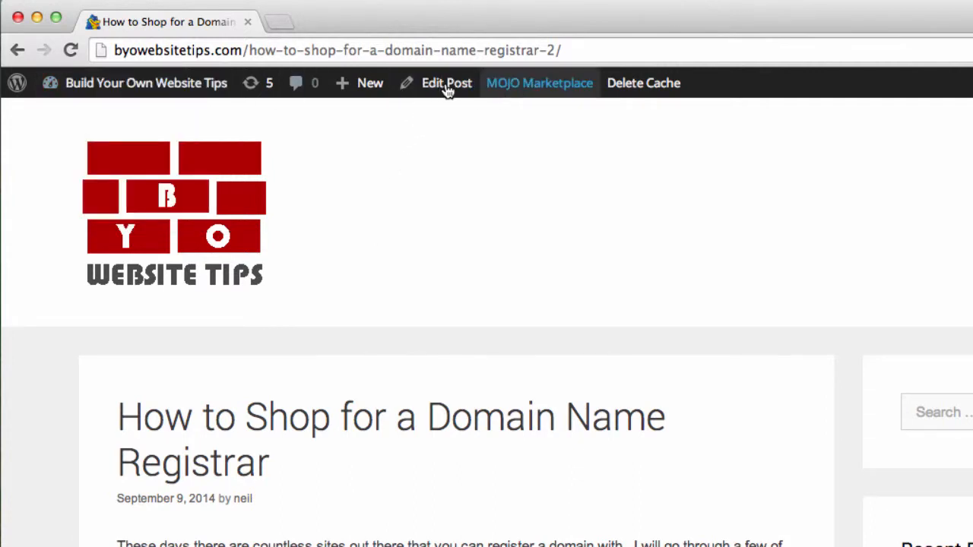
# Step: Reopen the post for editing and remove the trailing -2 from its permalink slug
pyautogui.click(447, 85)
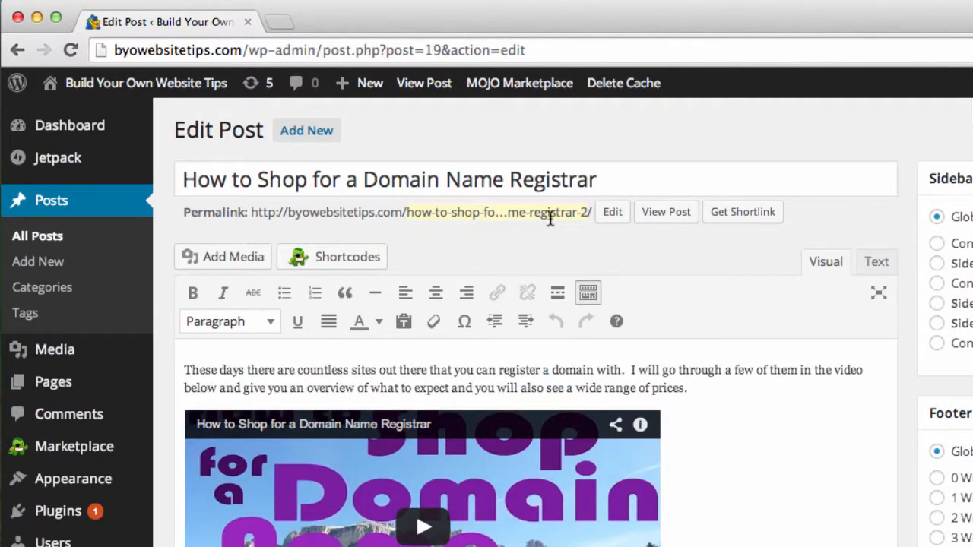
pyautogui.moveTo(184, 213); pyautogui.dragTo(587, 219)
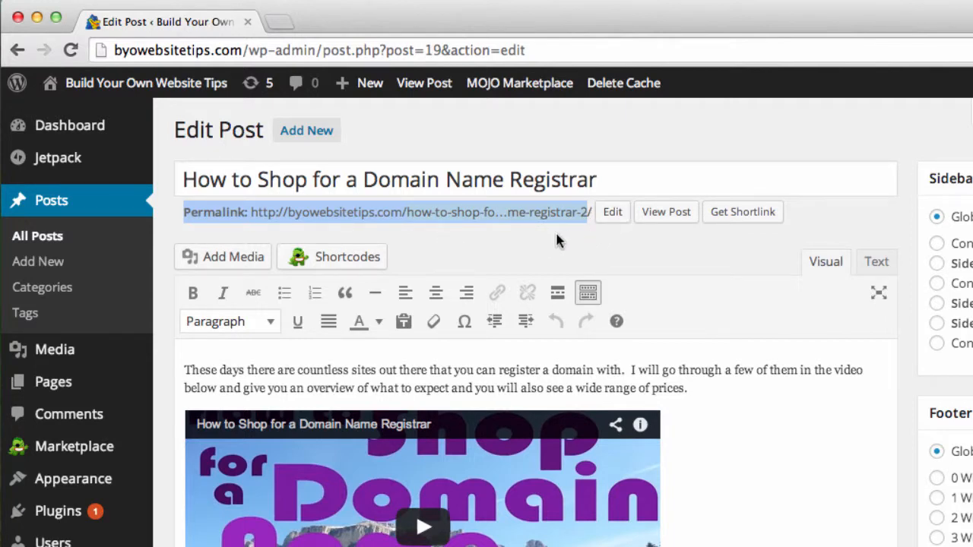
pyautogui.click(555, 233)
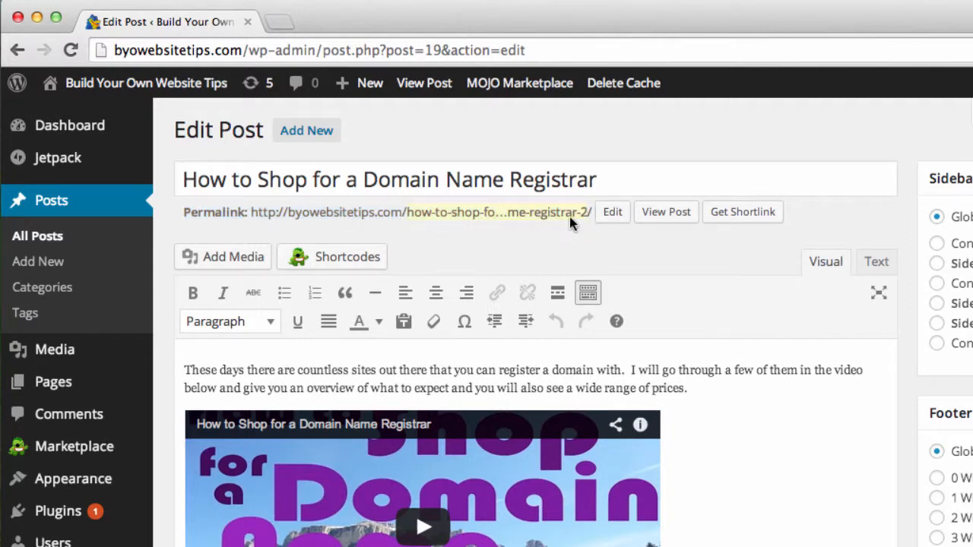
pyautogui.click(612, 213)
pyautogui.moveTo(583, 211); pyautogui.dragTo(610, 212)
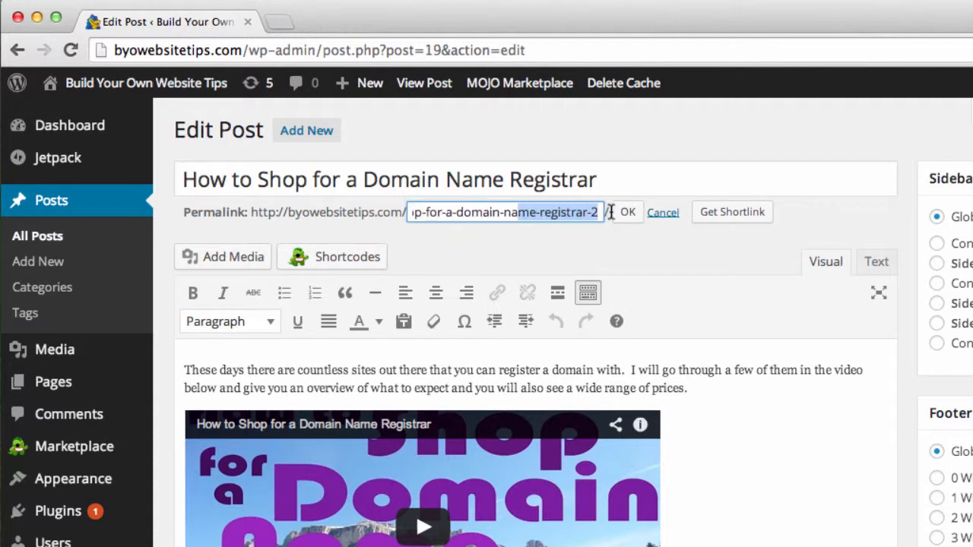
pyautogui.click(598, 214)
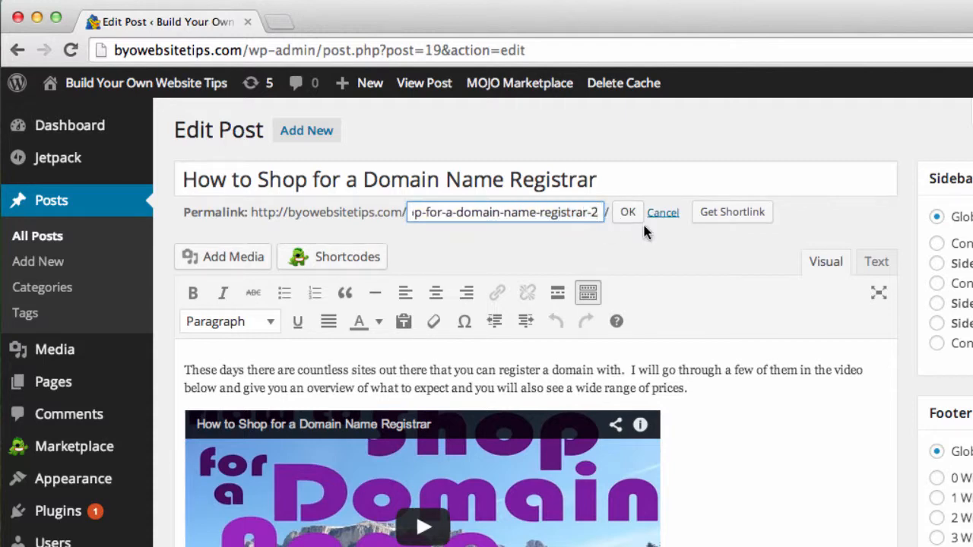
pyautogui.press('BackSpace')
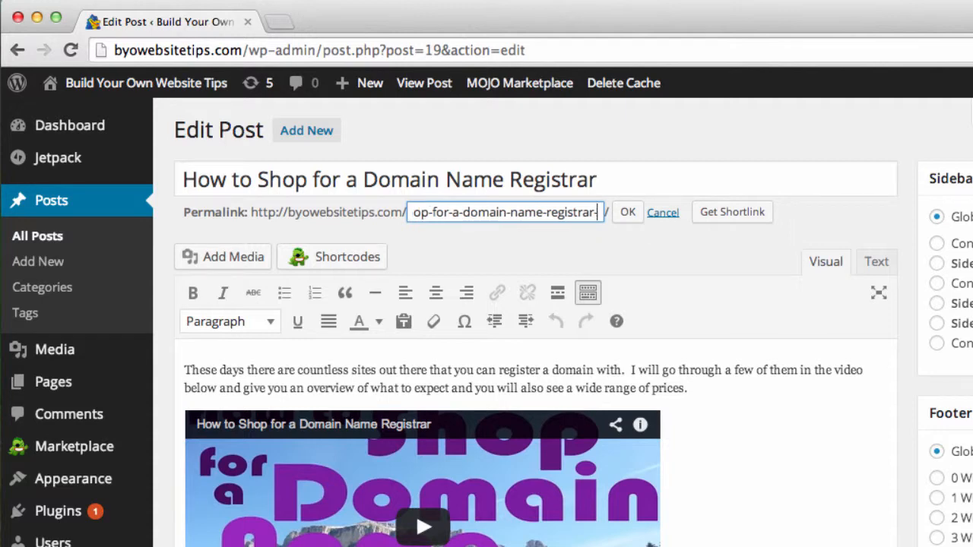
pyautogui.press('BackSpace')
pyautogui.click(627, 214)
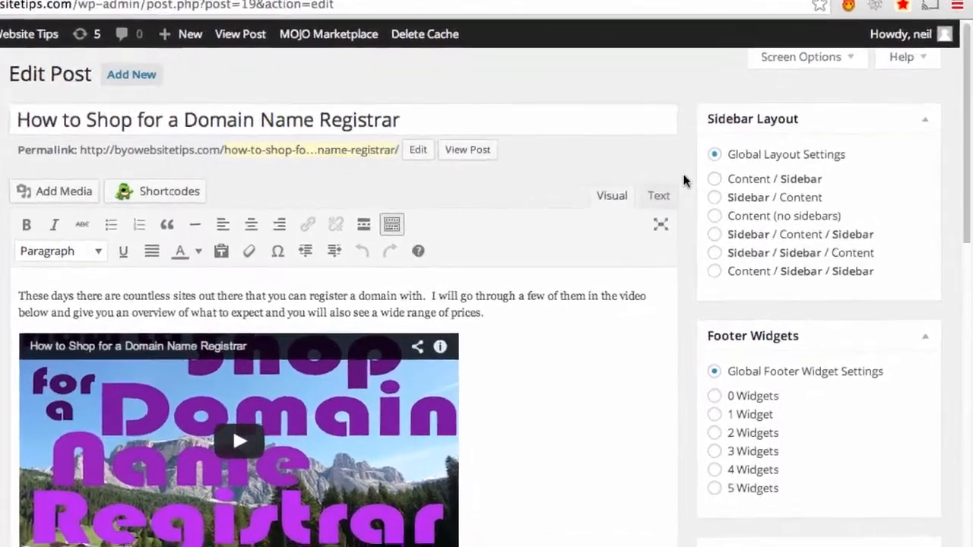
# Step: Set the post's format to Video
pyautogui.scroll(-10, 683, 180)
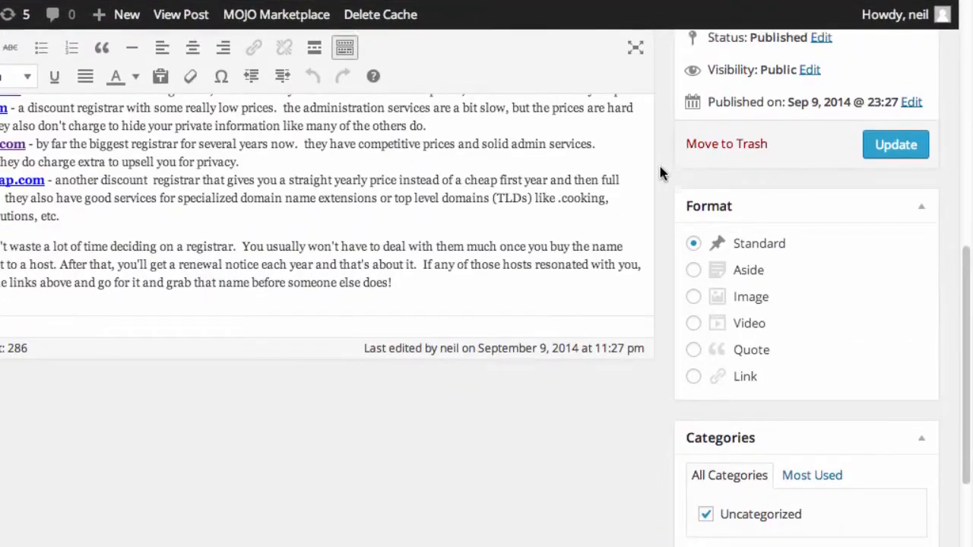
pyautogui.click(694, 306)
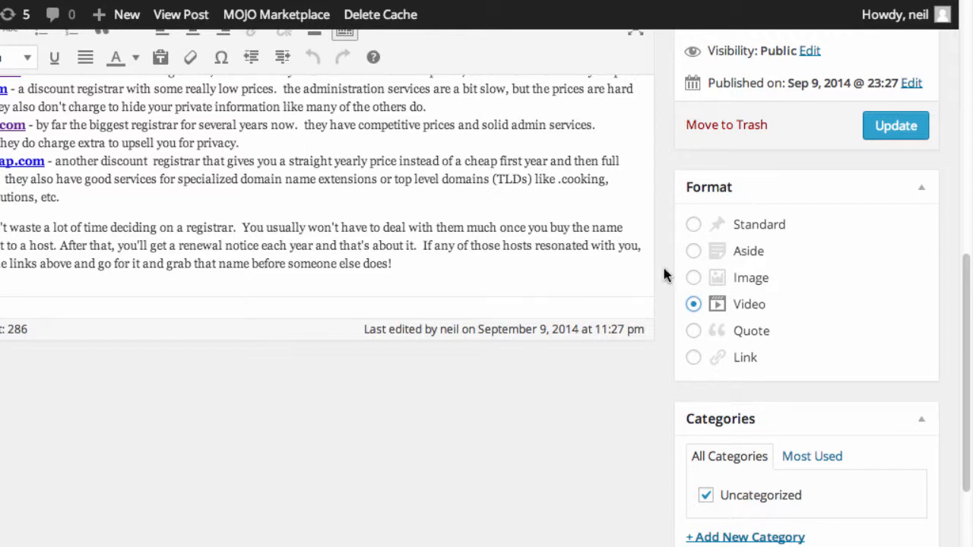
# Step: Add the tags shop, domain name and registrar to the post
pyautogui.scroll(-5, 663, 275)
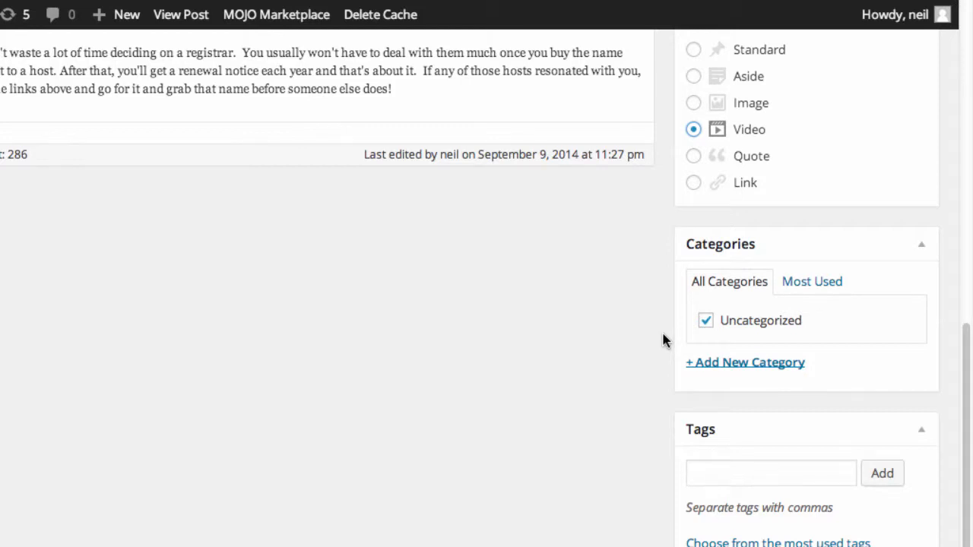
pyautogui.scroll(-4, 663, 340)
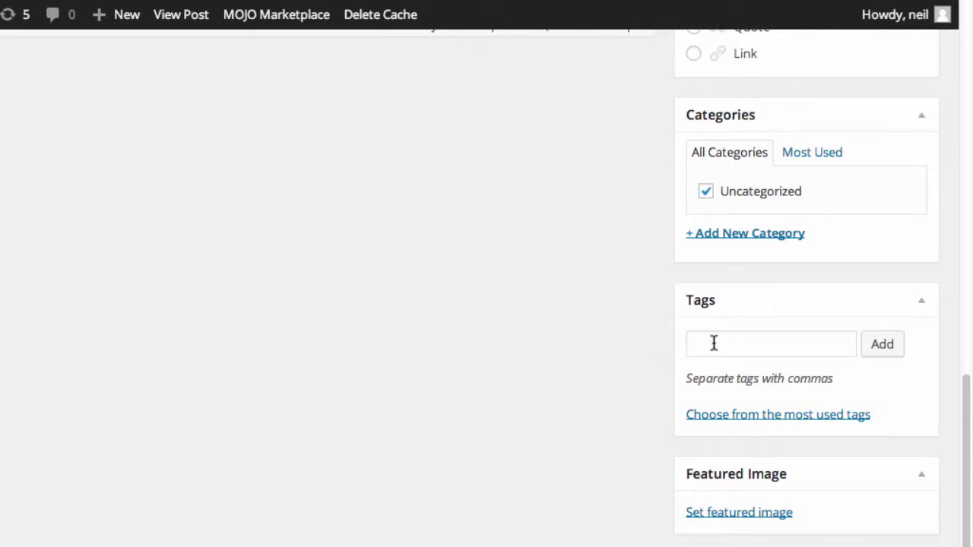
pyautogui.click(714, 344)
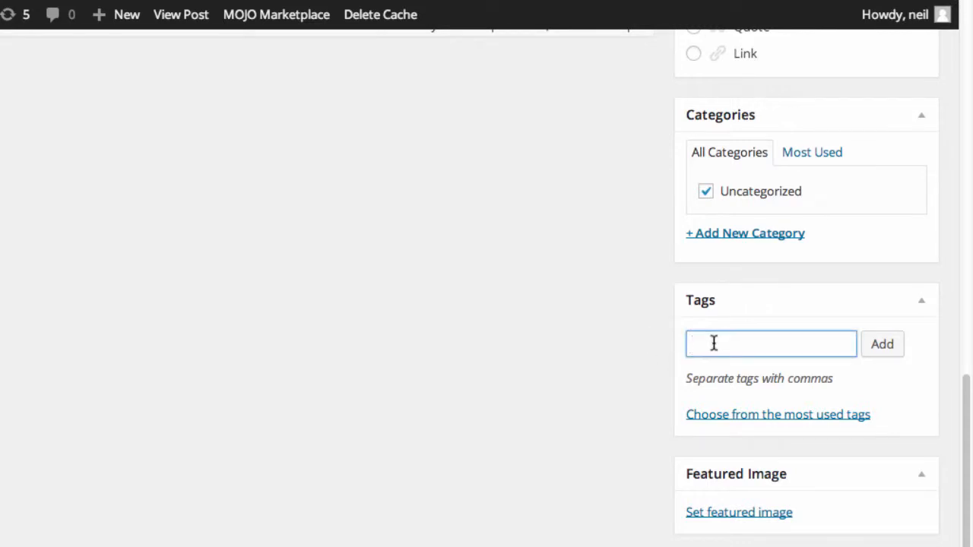
pyautogui.write('shop, domain')
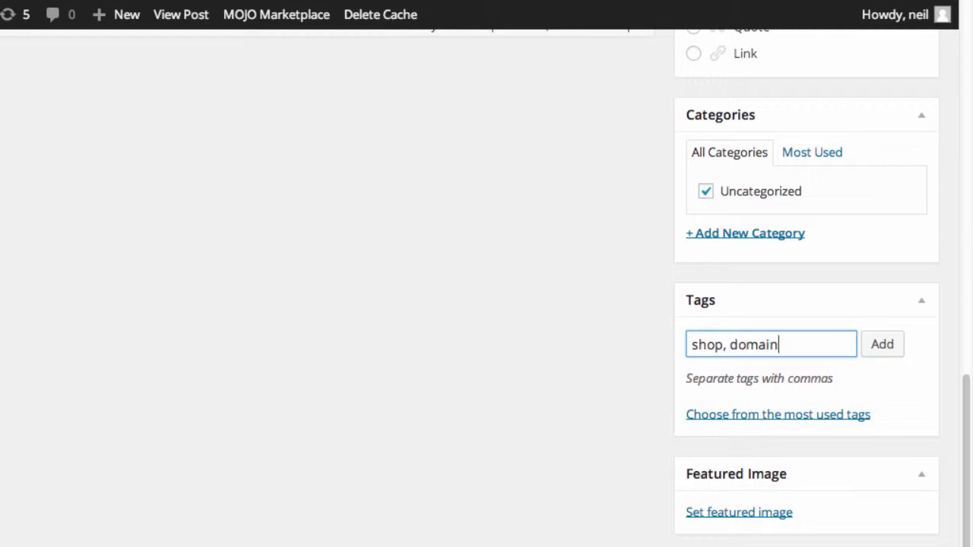
pyautogui.write(' name, reg')
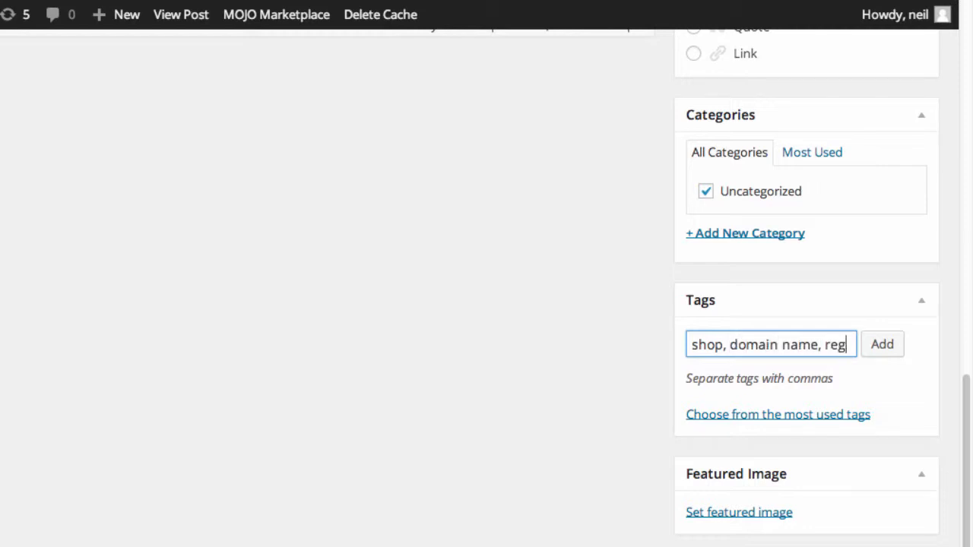
pyautogui.write('istrar')
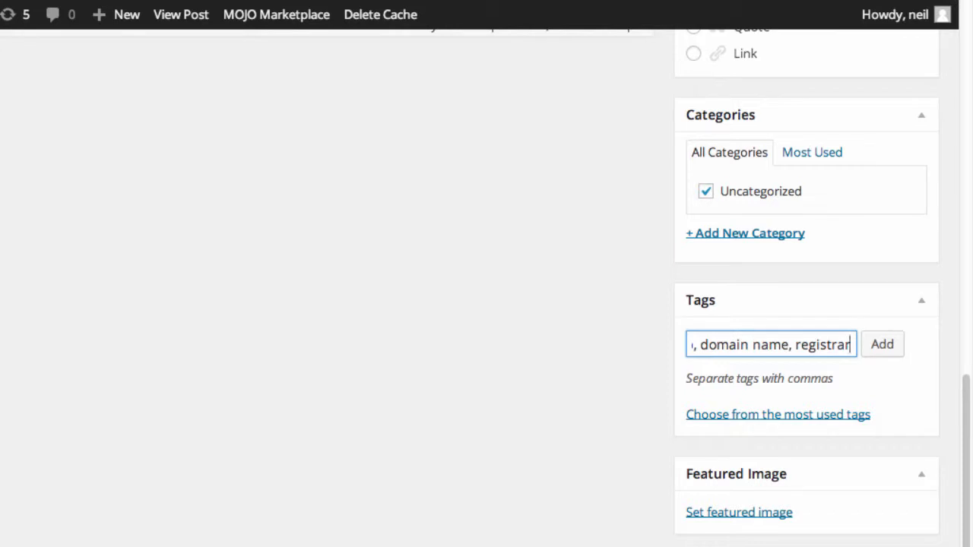
pyautogui.click(874, 353)
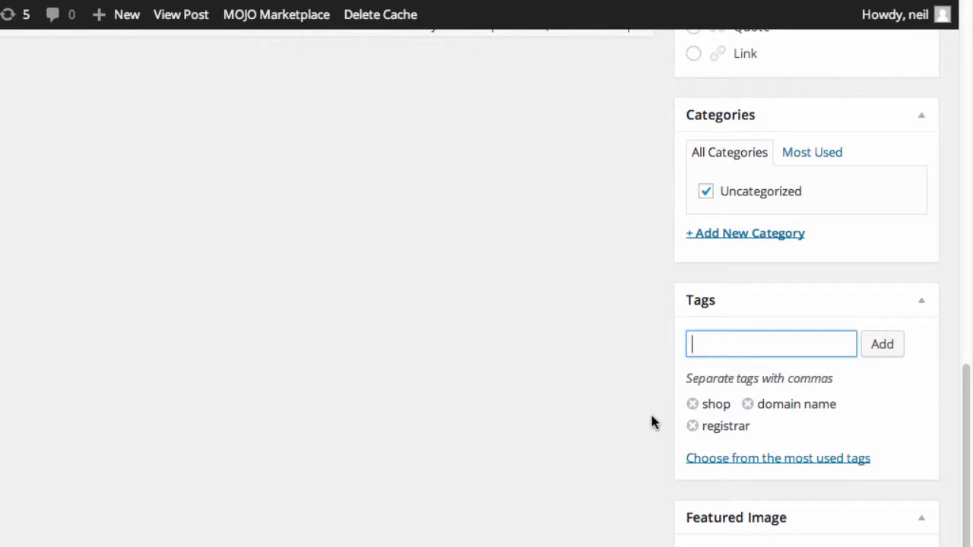
# Step: Upload How-to-Shop-for-a-Domain-Name-Registrar-650.jpeg from the byowt folder and set it as the post's featured image
pyautogui.scroll(1, 651, 419)
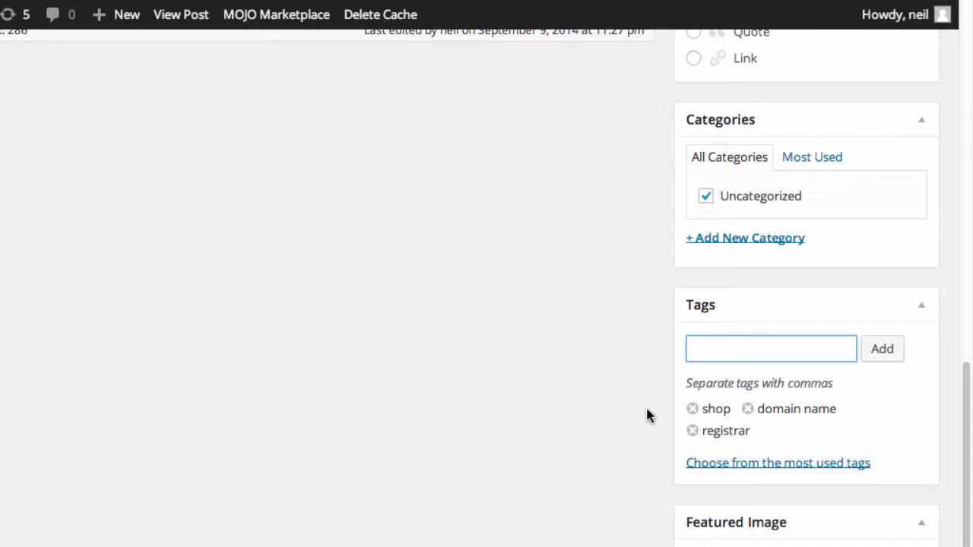
pyautogui.scroll(5, 647, 411)
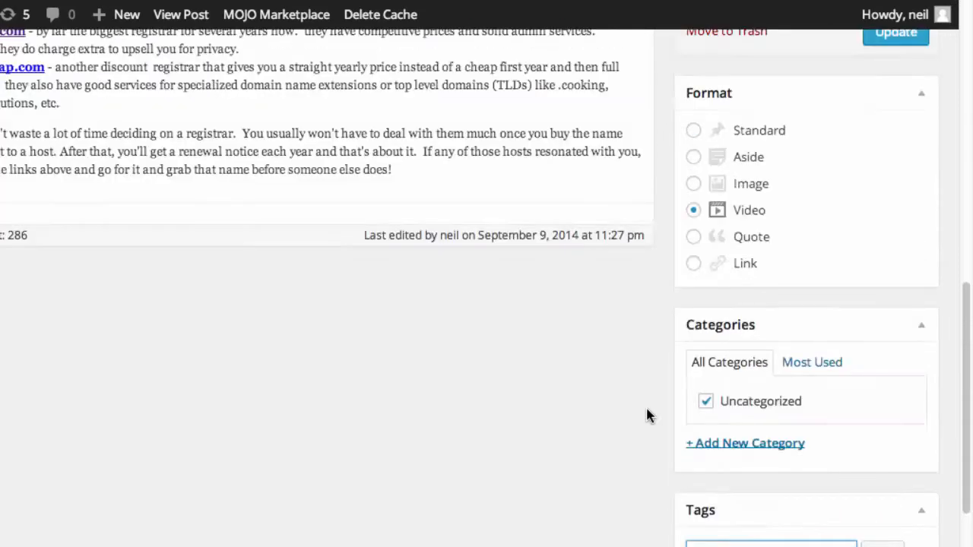
pyautogui.scroll(-6, 646, 413)
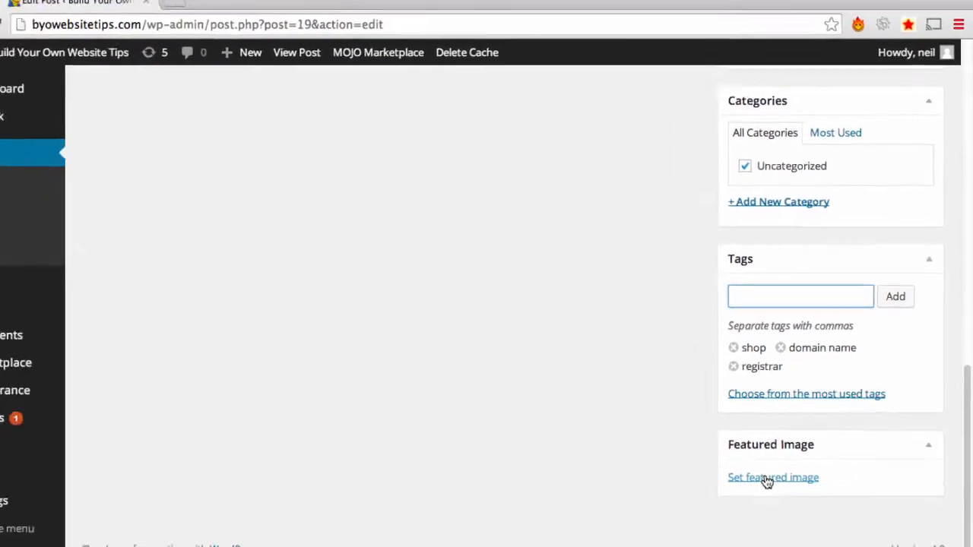
pyautogui.click(780, 467)
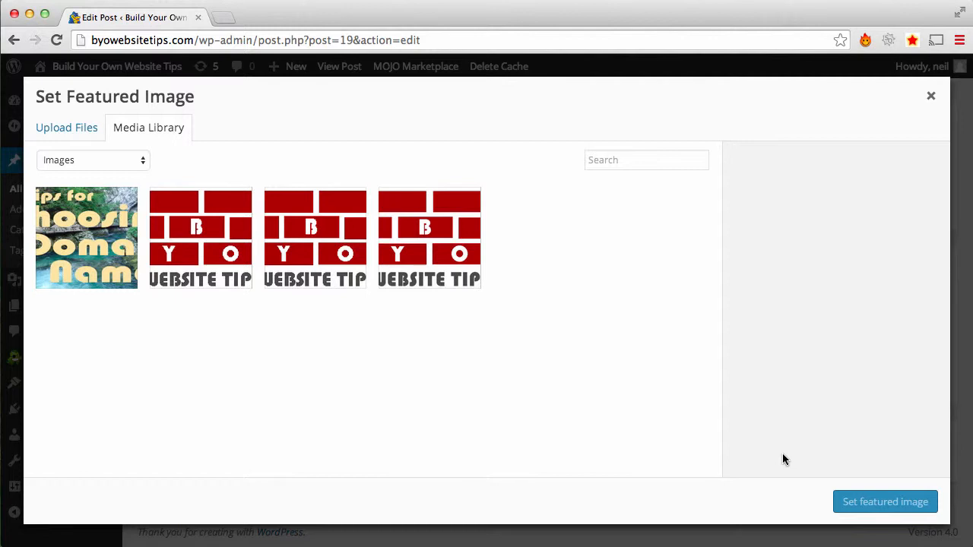
pyautogui.click(52, 132)
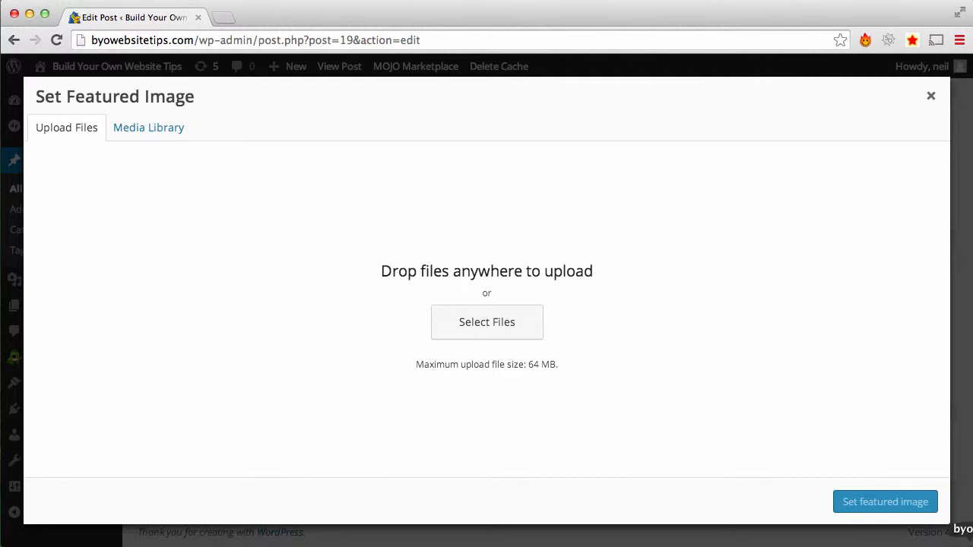
pyautogui.click(970, 546)
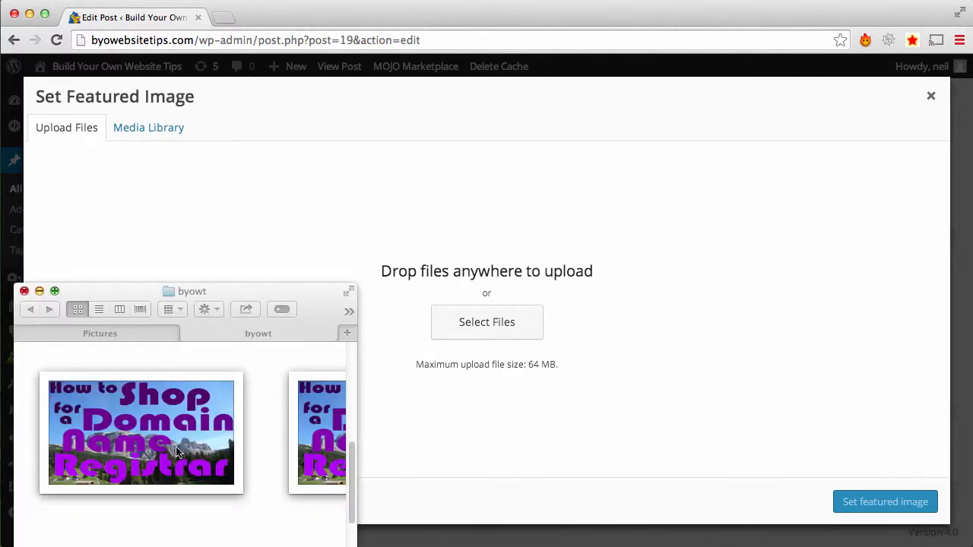
pyautogui.click(148, 425)
pyautogui.moveTo(205, 399); pyautogui.dragTo(554, 266)
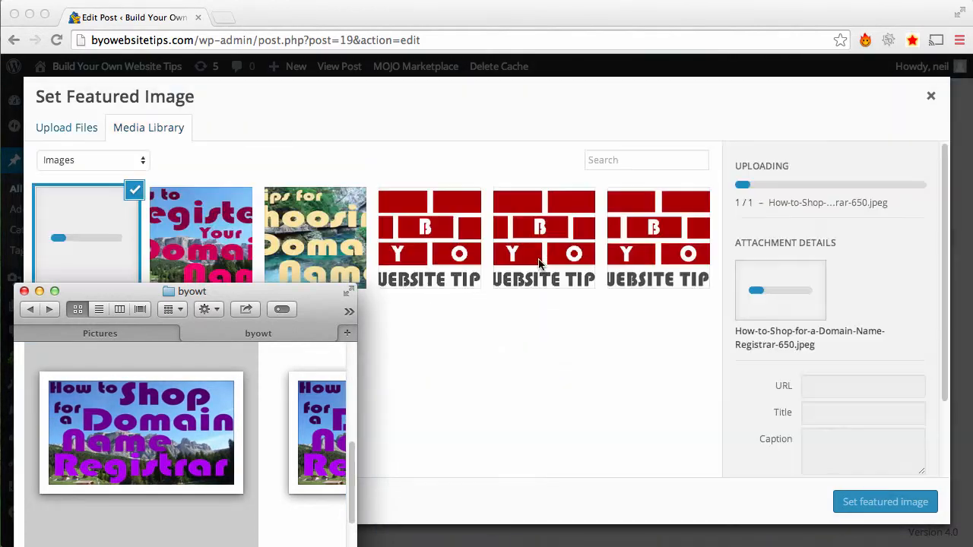
pyautogui.click(39, 291)
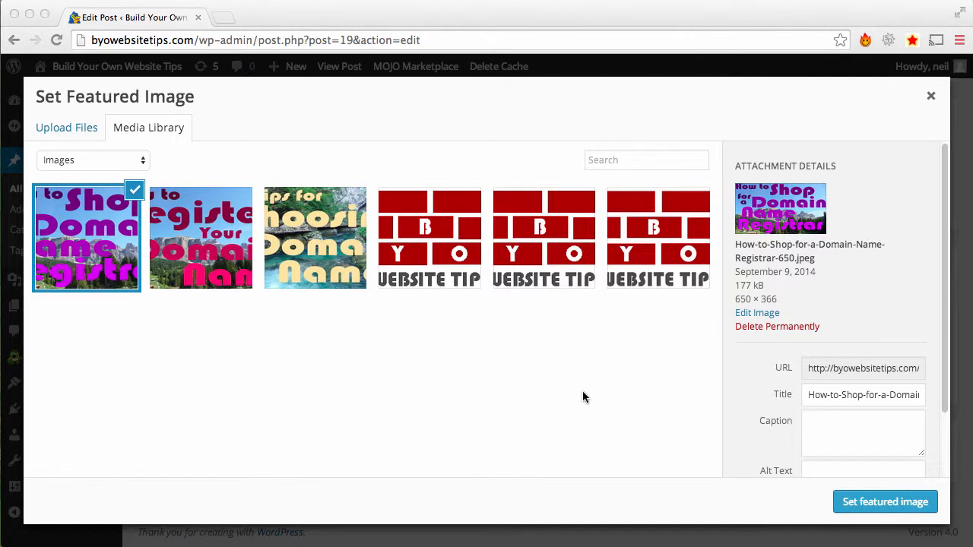
pyautogui.click(887, 504)
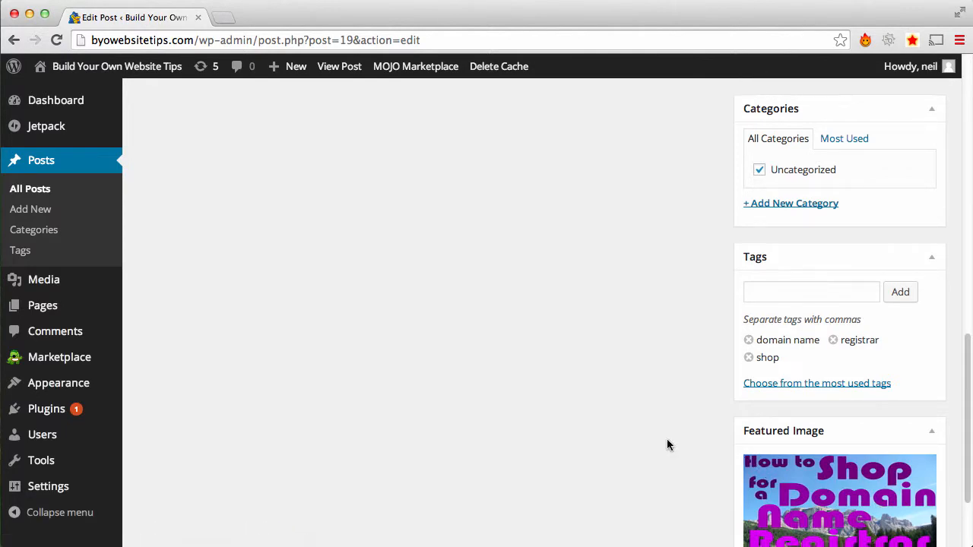
# Step: Update the published post to save its new format, tags and featured image
pyautogui.scroll(-3, 669, 444)
pyautogui.scroll(10, 697, 454)
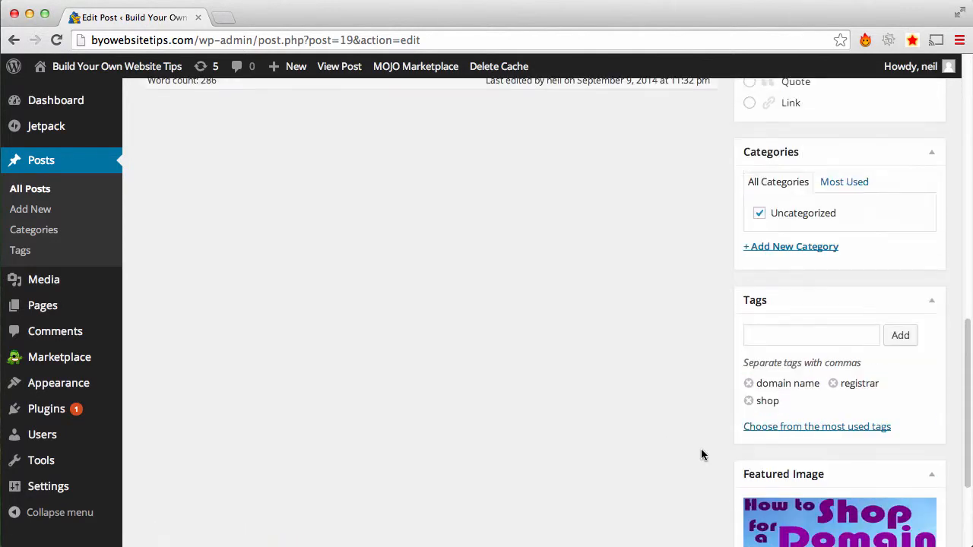
pyautogui.scroll(1, 703, 456)
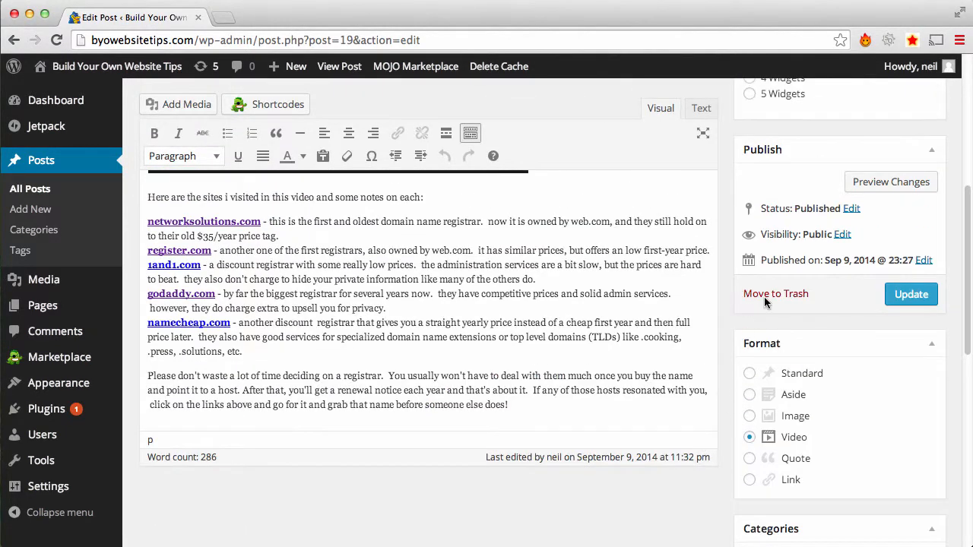
pyautogui.click(910, 295)
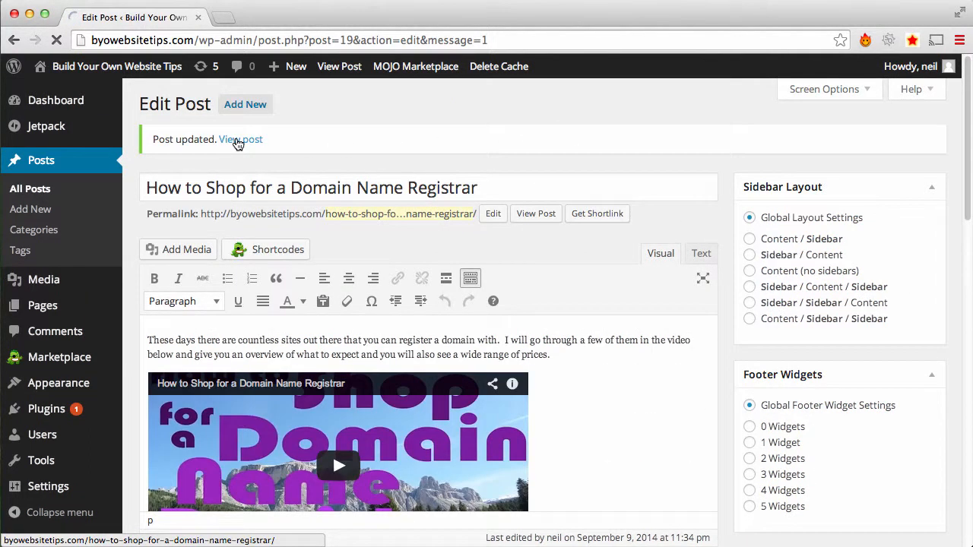
# Step: View the updated post on the live site and check its featured image, video, text and tags
pyautogui.click(237, 141)
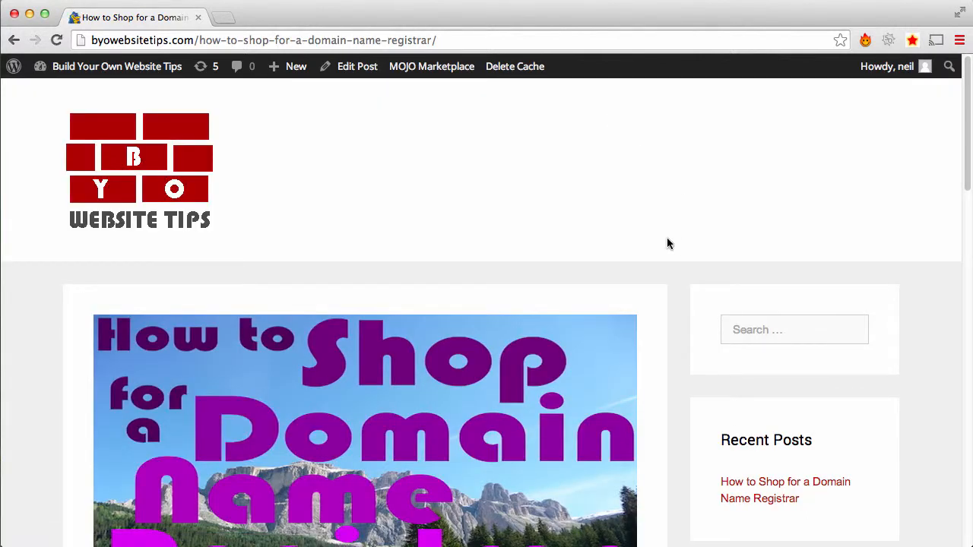
pyautogui.scroll(-3, 666, 238)
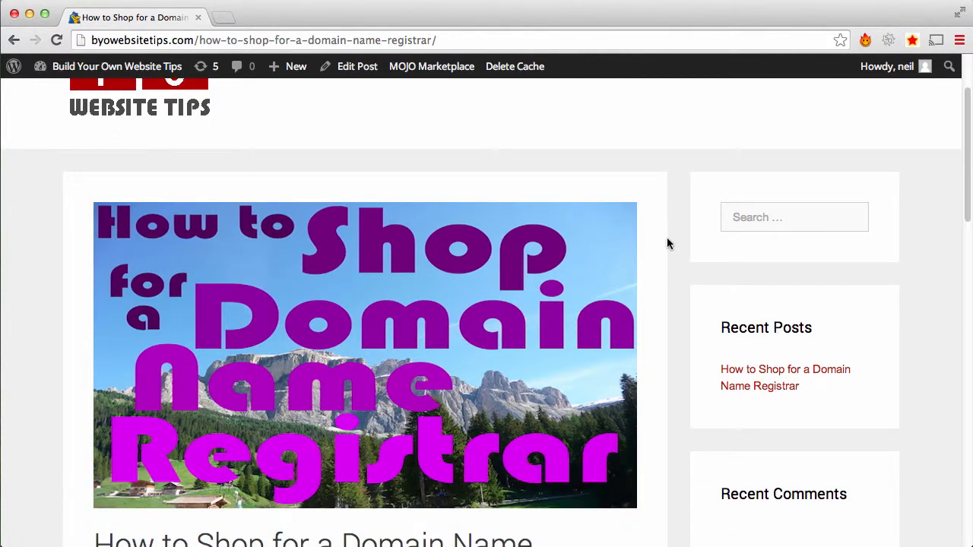
pyautogui.scroll(-4, 667, 242)
pyautogui.scroll(-4, 667, 238)
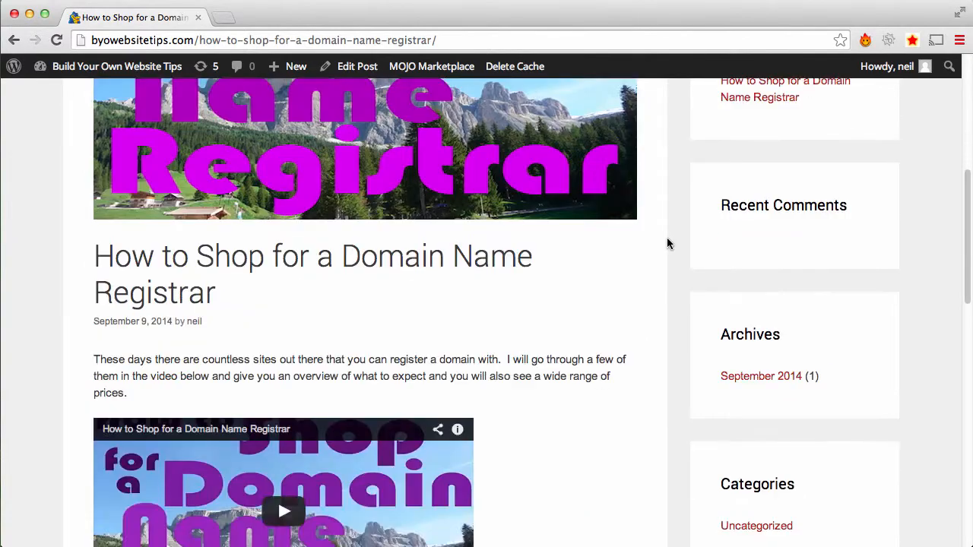
pyautogui.scroll(-4, 667, 238)
pyautogui.scroll(-14, 666, 238)
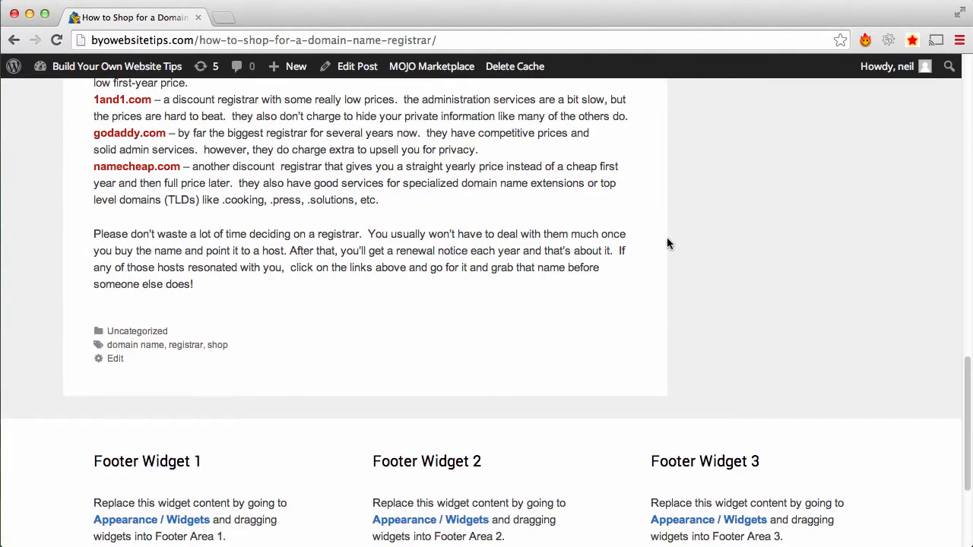
pyautogui.scroll(20, 667, 243)
# Step: Open the site's home page and check how the post's image, excerpt and tags are displayed
pyautogui.click(154, 186)
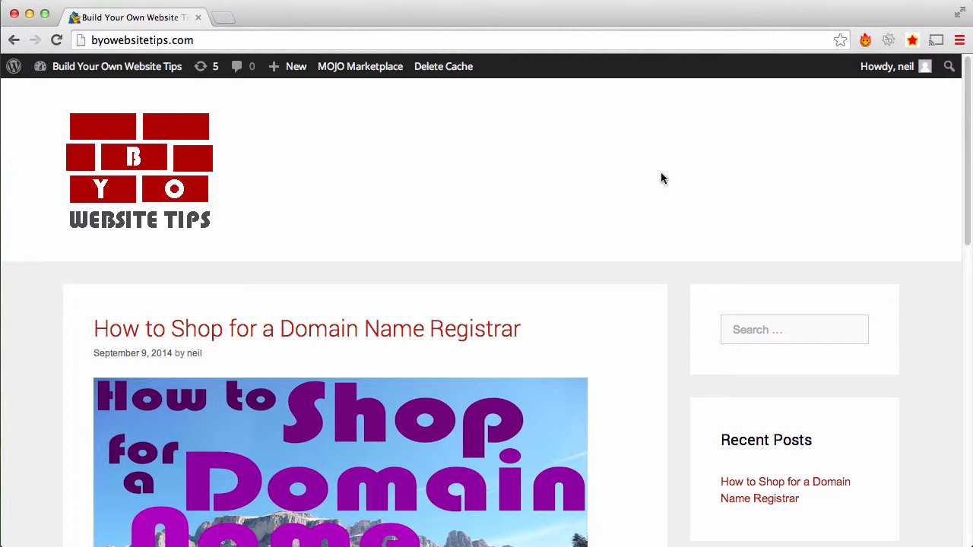
pyautogui.scroll(-5, 662, 228)
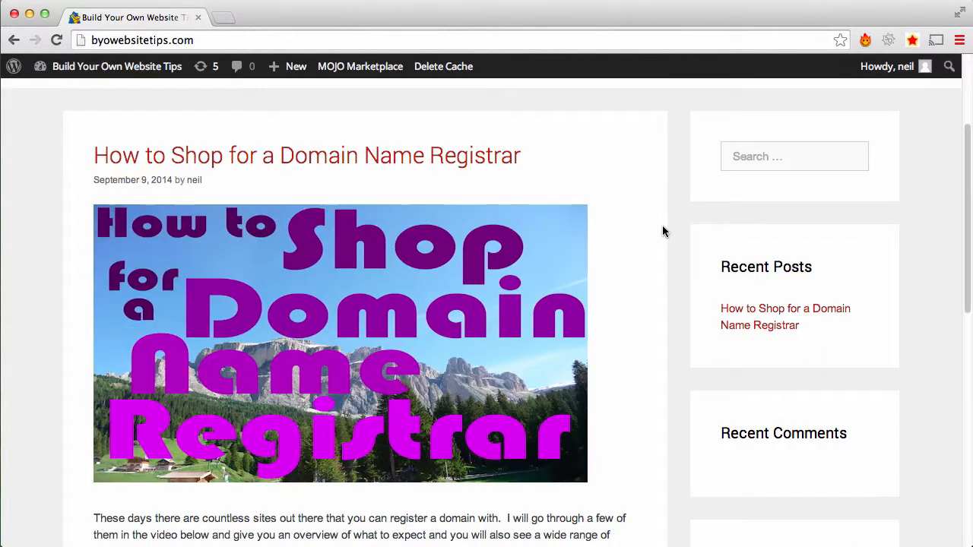
pyautogui.scroll(-2, 662, 231)
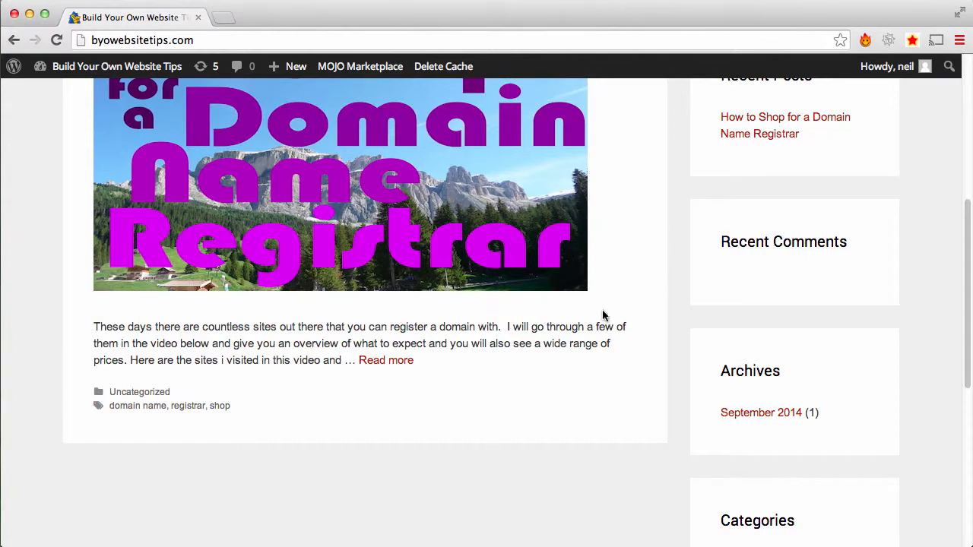
pyautogui.scroll(8, 642, 388)
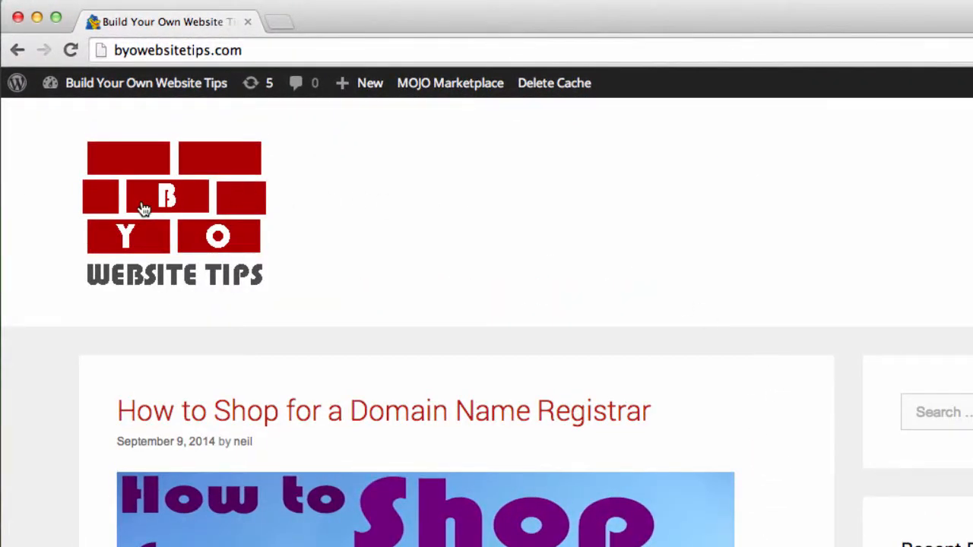
# Step: Create a new page titled About and paste in the copied text about the site, its author and its links
pyautogui.moveTo(372, 89)
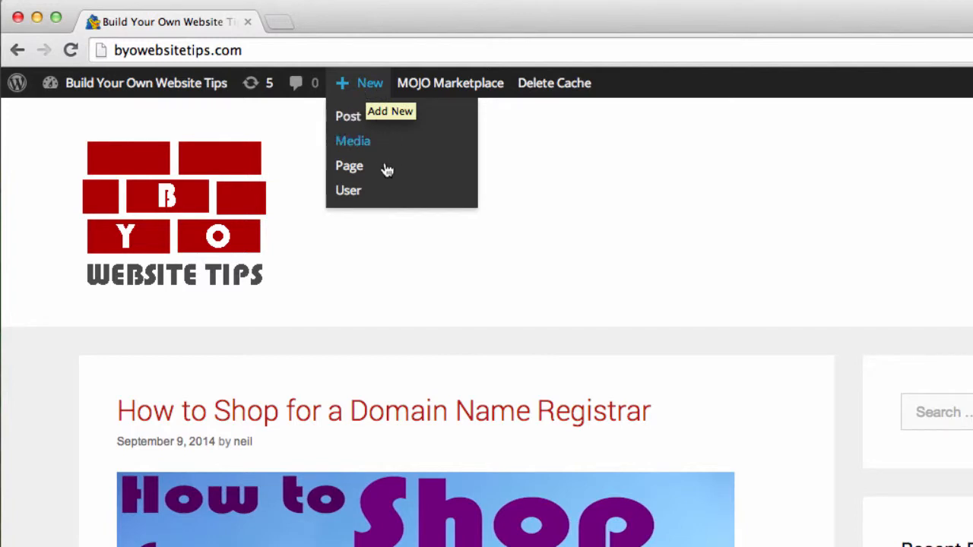
pyautogui.click(350, 170)
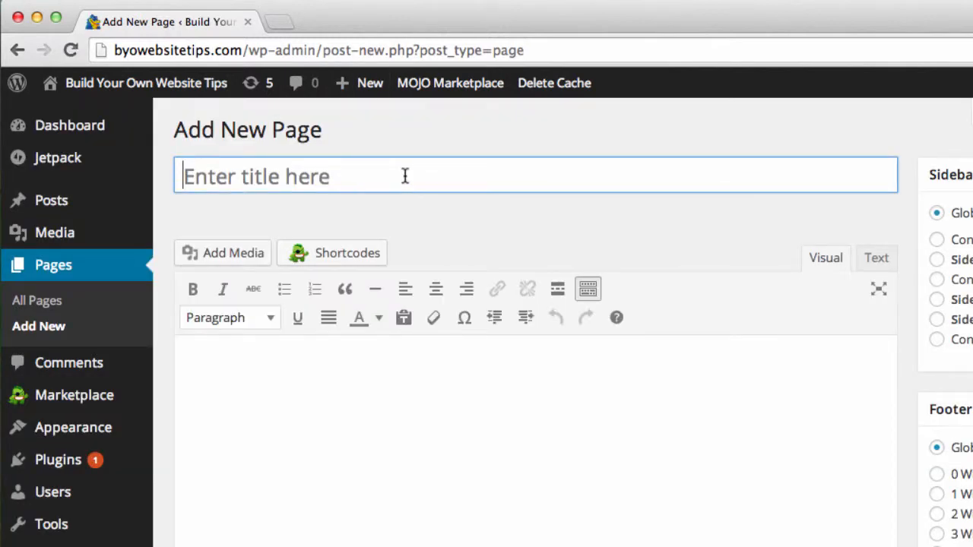
pyautogui.write('About')
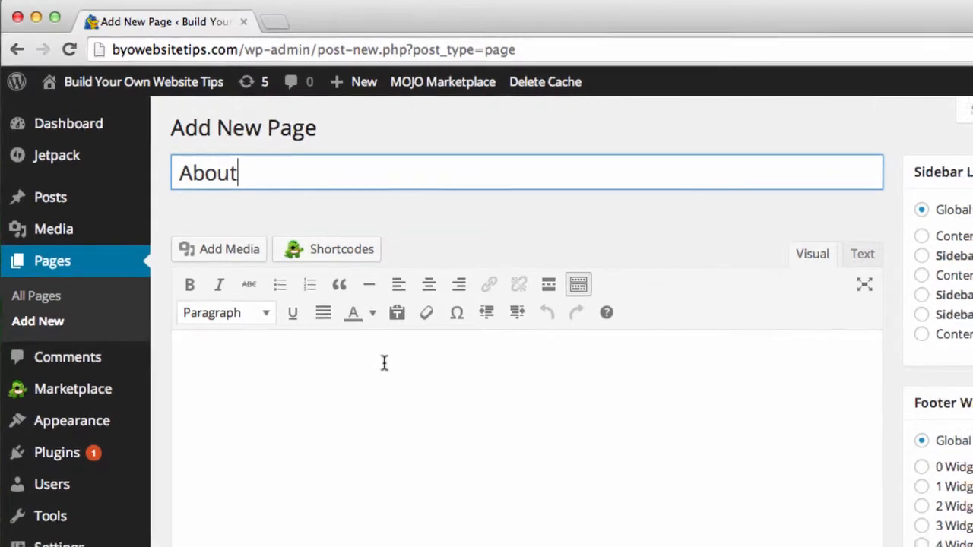
pyautogui.click(384, 362)
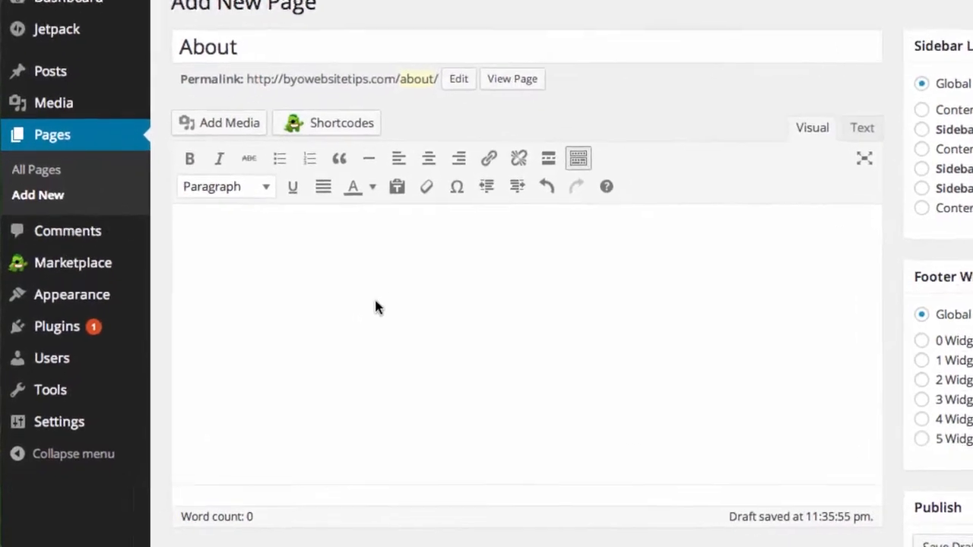
pyautogui.press('super+v')
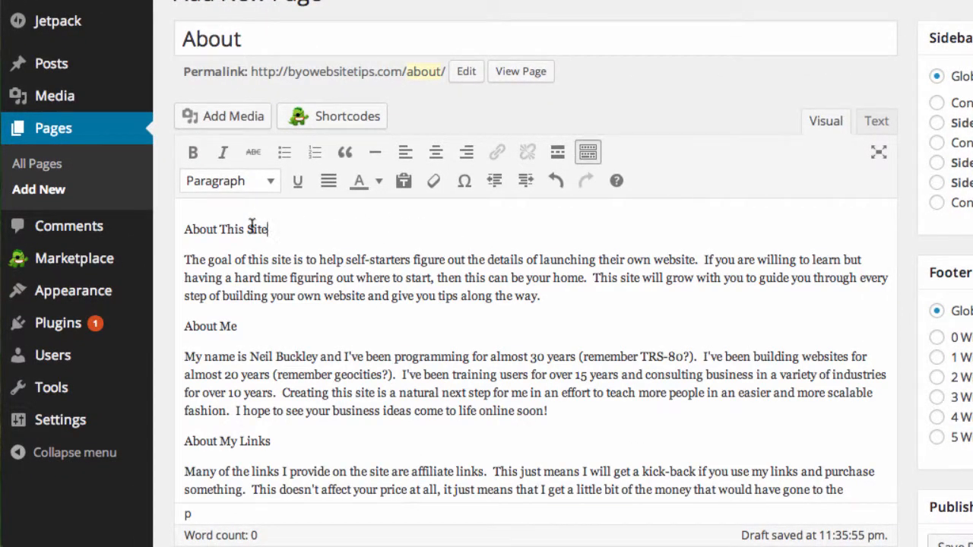
# Step: Format the "About This Site" and "About Me" lines as Heading 2
pyautogui.moveTo(252, 228); pyautogui.dragTo(178, 228)
pyautogui.click(216, 183)
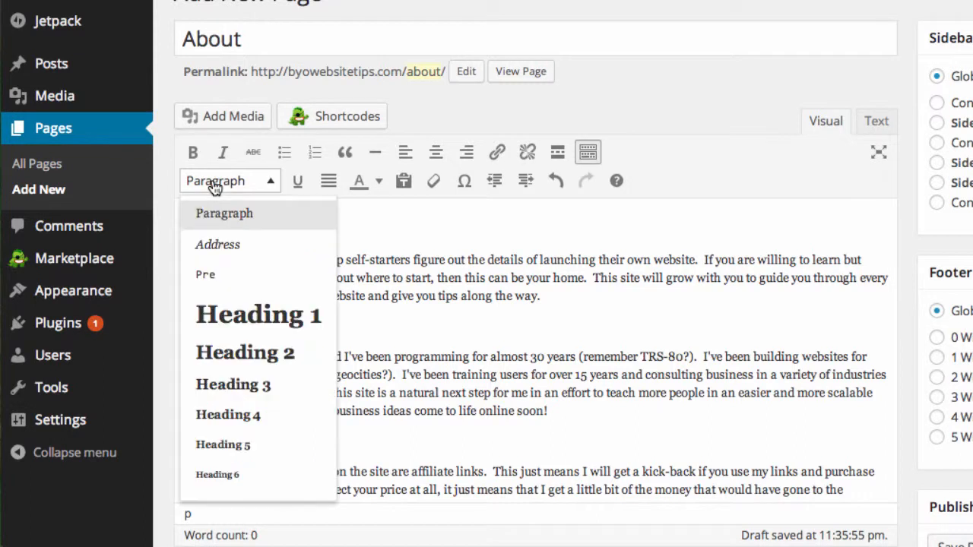
pyautogui.click(242, 359)
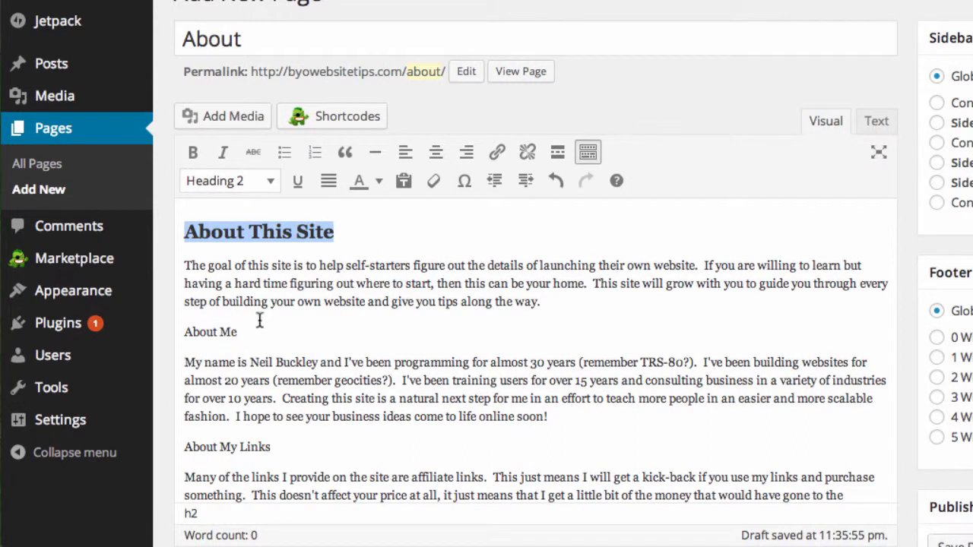
pyautogui.moveTo(239, 332); pyautogui.dragTo(175, 333)
pyautogui.click(216, 182)
pyautogui.click(242, 359)
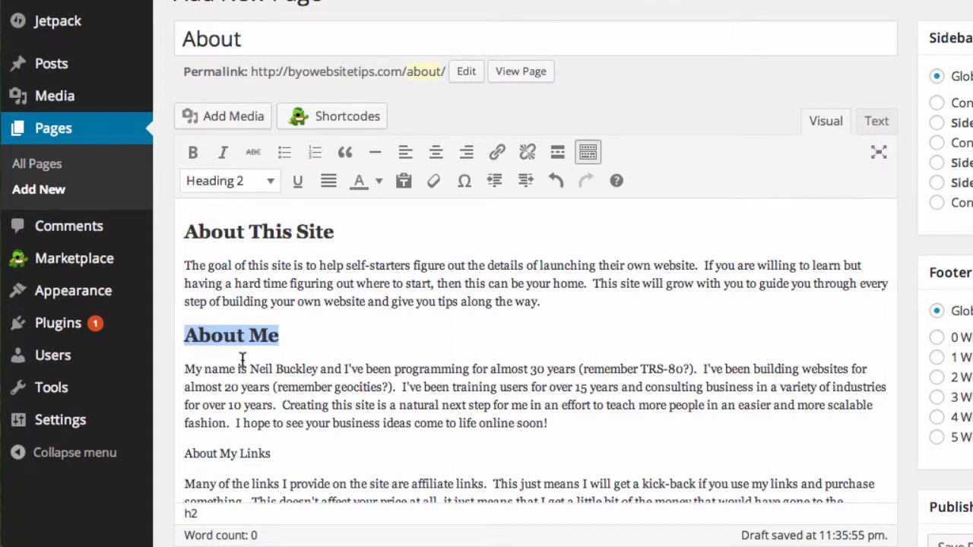
# Step: Format the "About My Links" line as Heading 2
pyautogui.moveTo(281, 451); pyautogui.dragTo(180, 453)
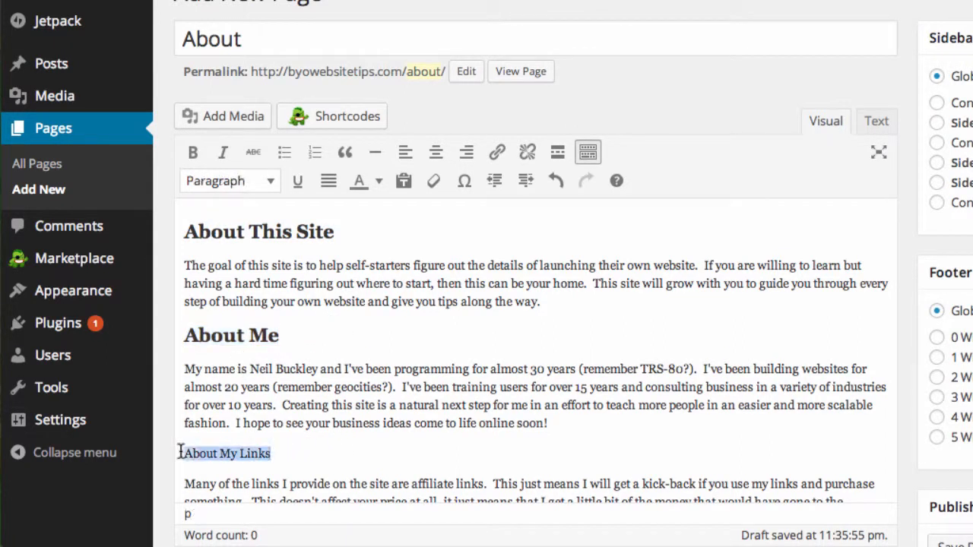
pyautogui.click(250, 188)
pyautogui.click(265, 362)
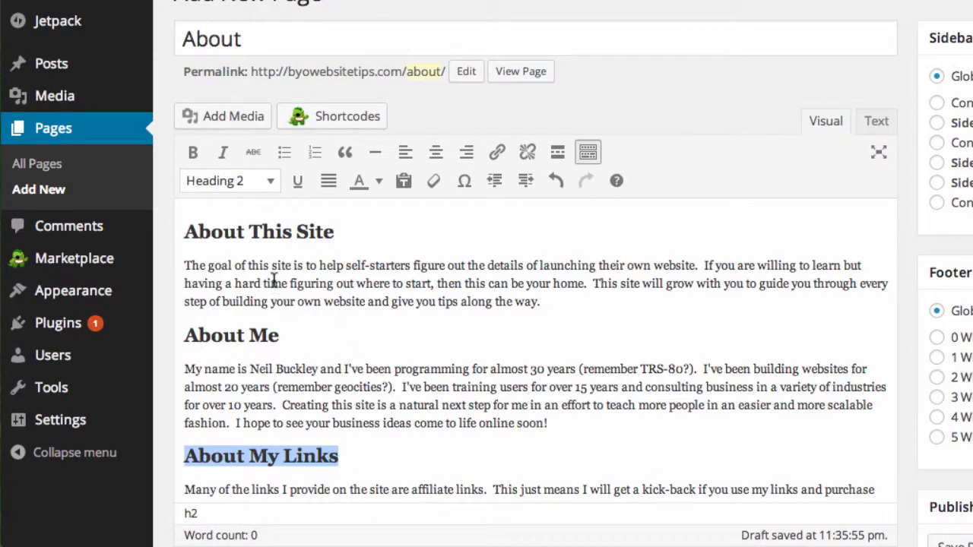
# Step: Publish the About page
pyautogui.scroll(-1, 441, 329)
pyautogui.scroll(-2, 441, 328)
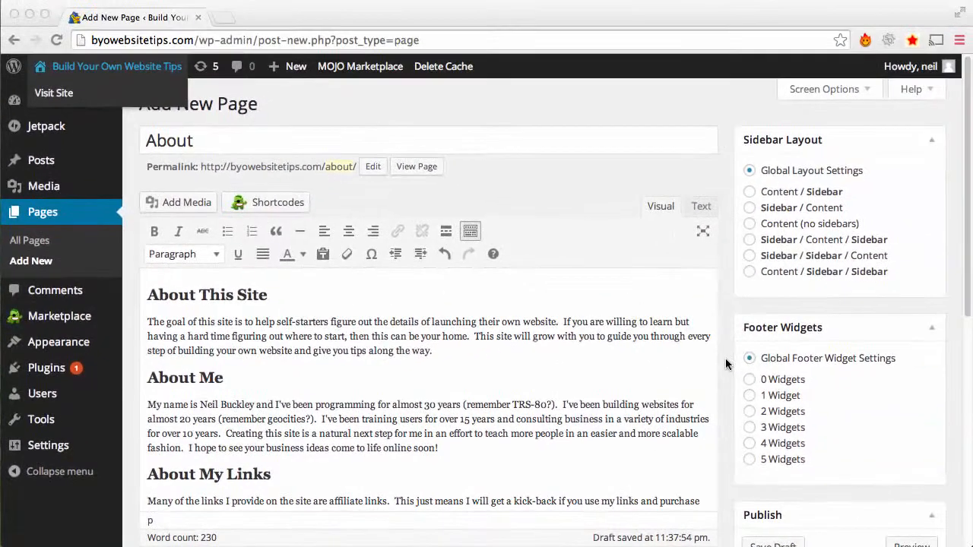
pyautogui.scroll(-5, 751, 352)
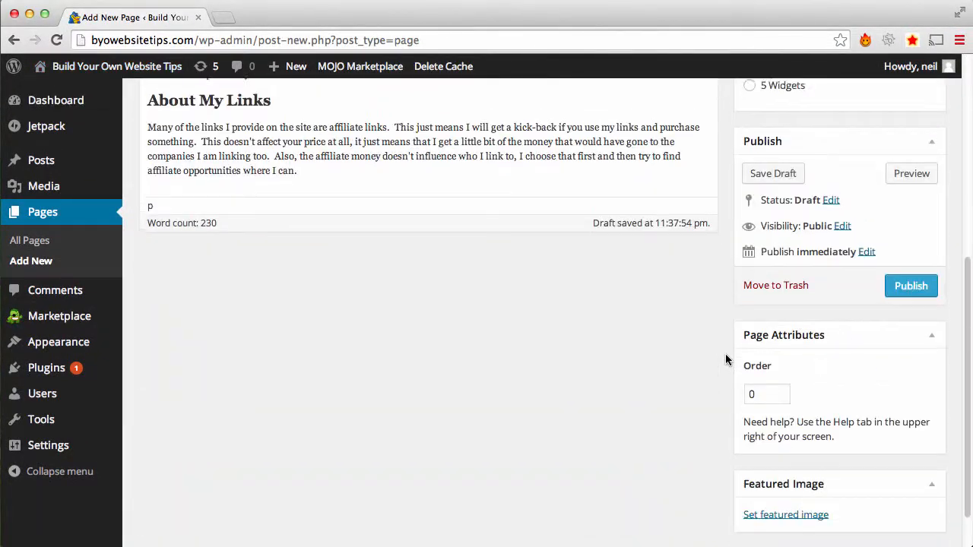
pyautogui.scroll(1, 725, 360)
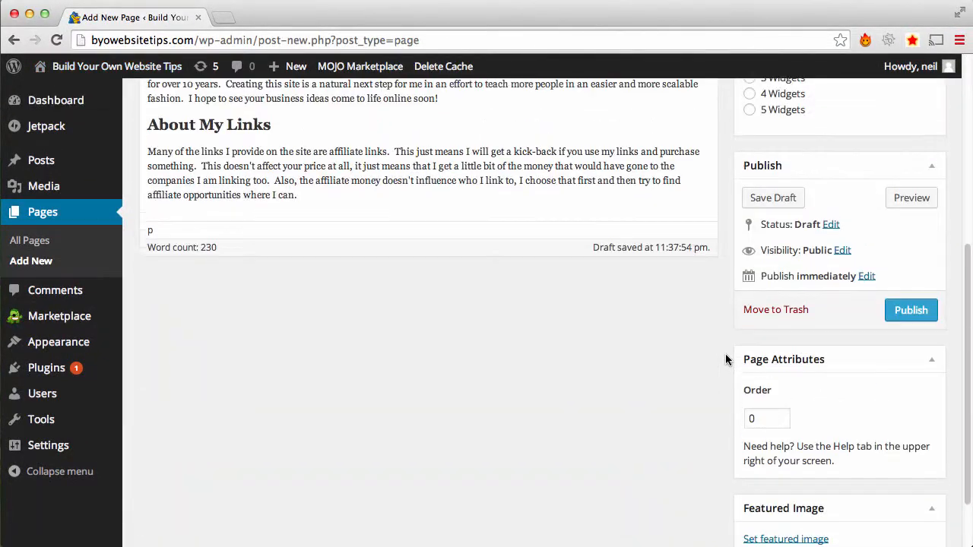
pyautogui.click(919, 314)
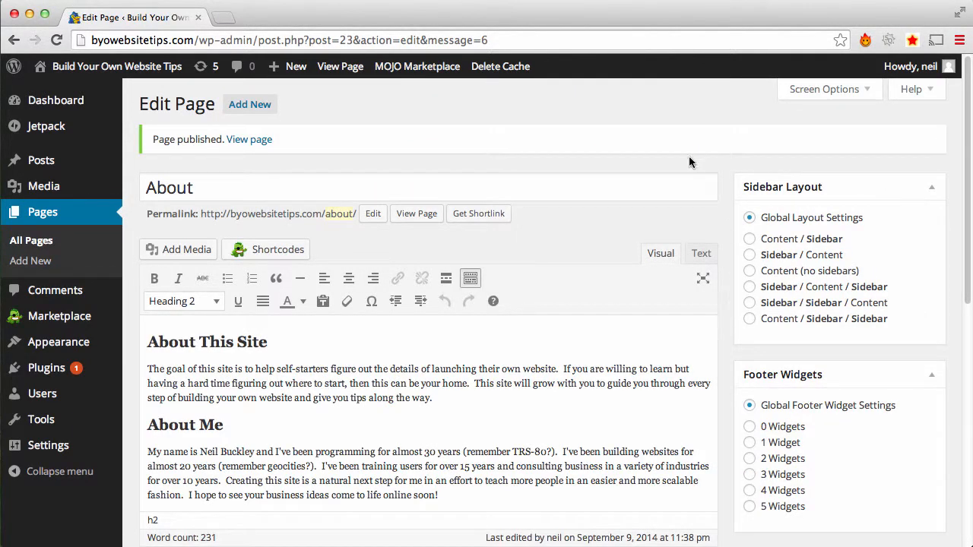
# Step: View the published About page on the live site and check its headings and text
pyautogui.click(251, 140)
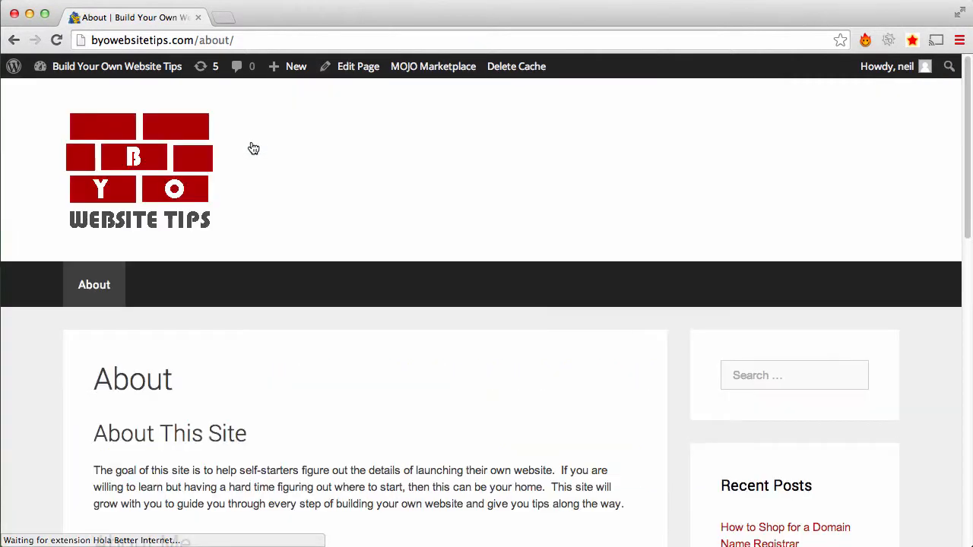
pyautogui.scroll(-4, 642, 386)
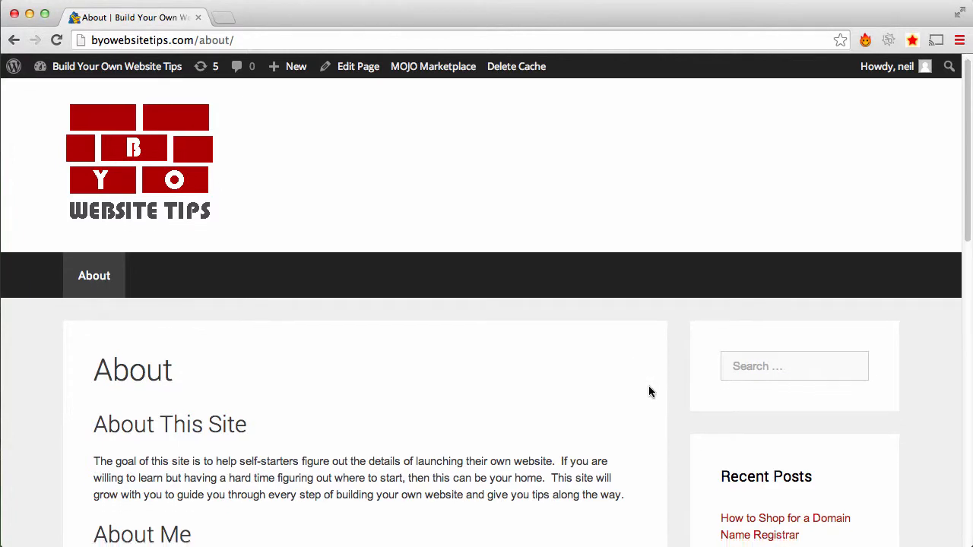
pyautogui.scroll(-3, 627, 389)
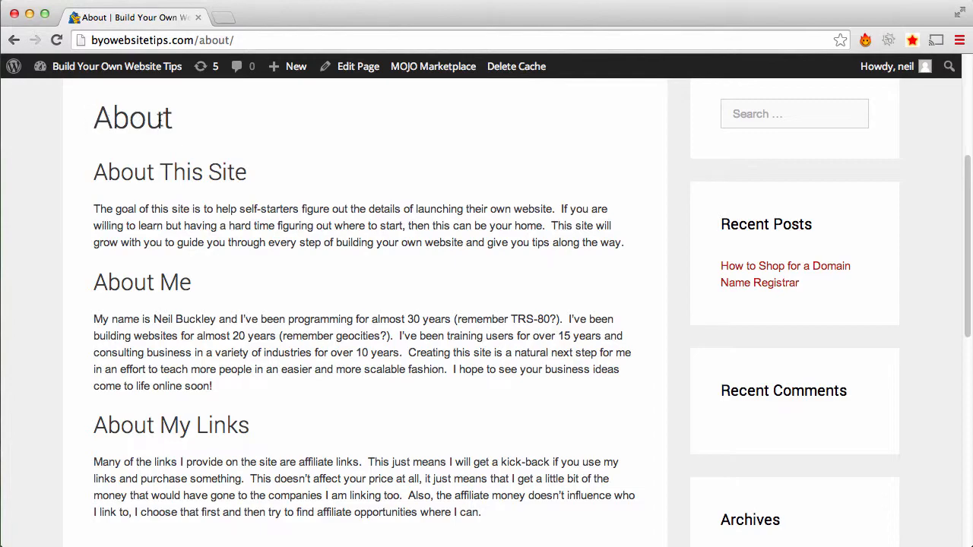
pyautogui.scroll(-3, 298, 253)
pyautogui.scroll(8, 323, 287)
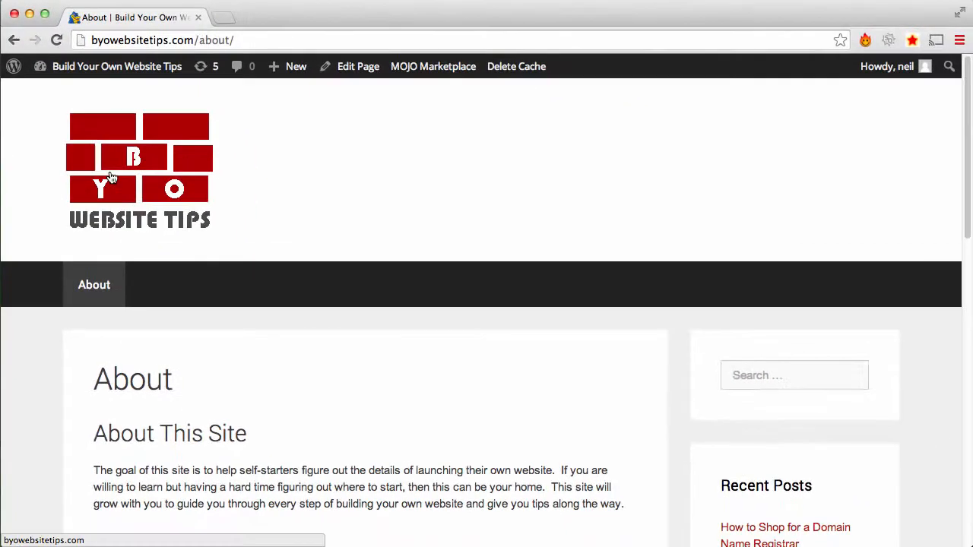
# Step: Go to the site's home page, open the About page from the site navigation and look through its content
pyautogui.click(138, 221)
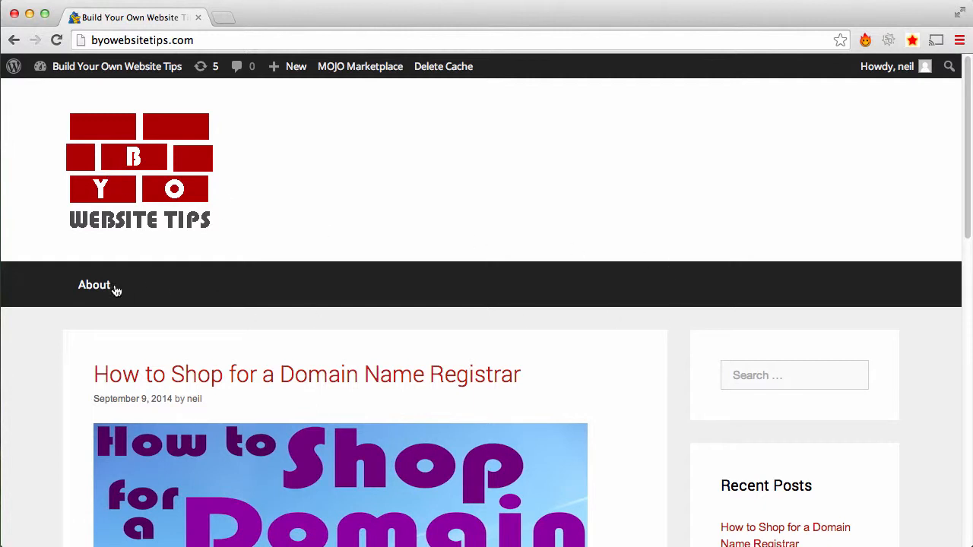
pyautogui.click(87, 287)
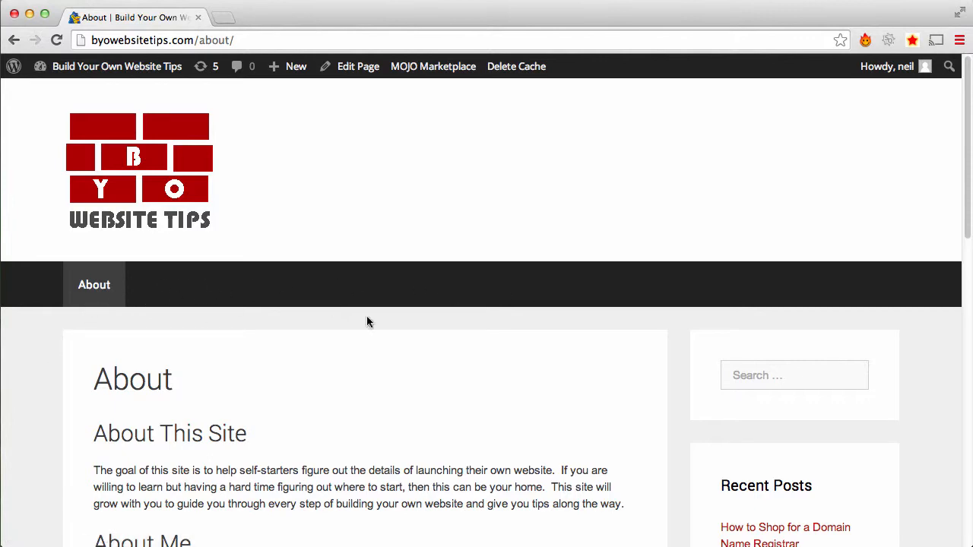
pyautogui.scroll(-3, 45, 369)
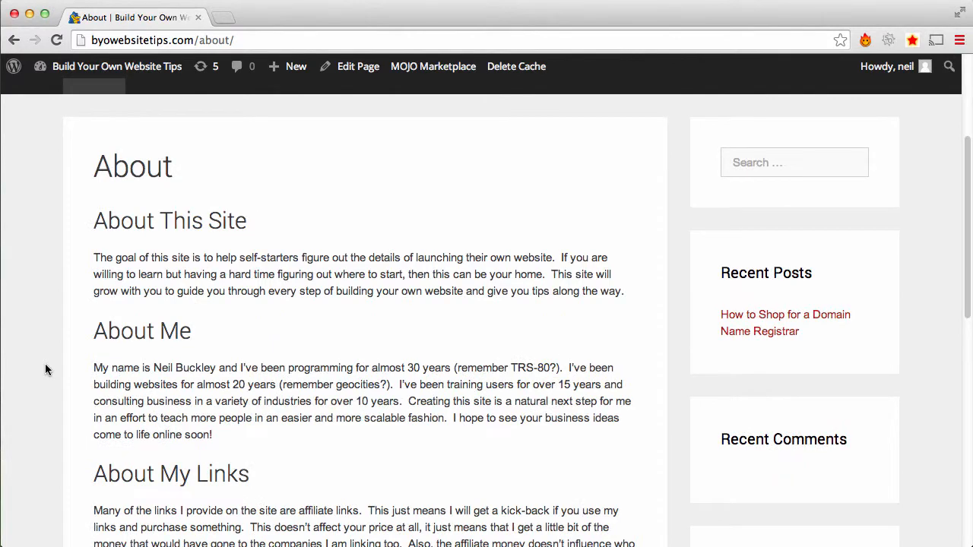
pyautogui.scroll(-3, 46, 369)
pyautogui.scroll(6, 45, 369)
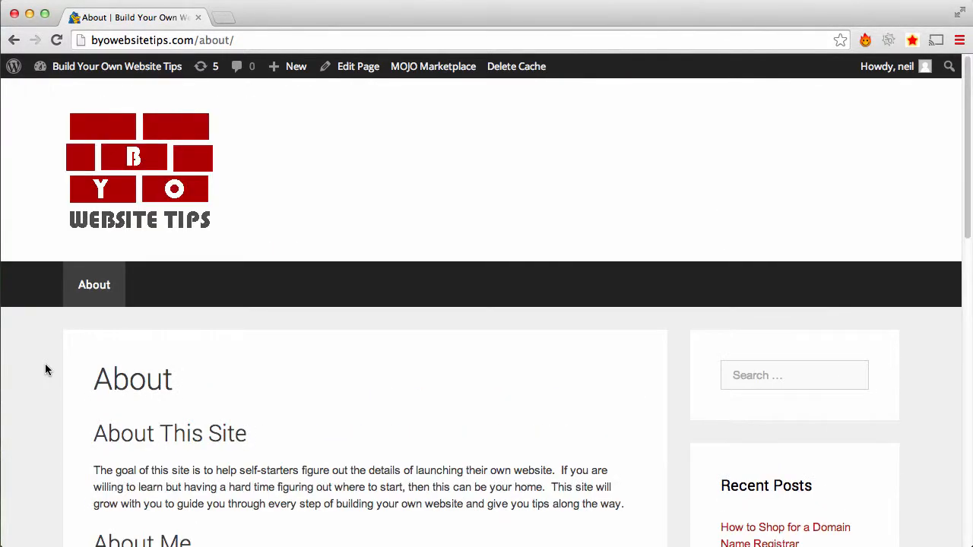